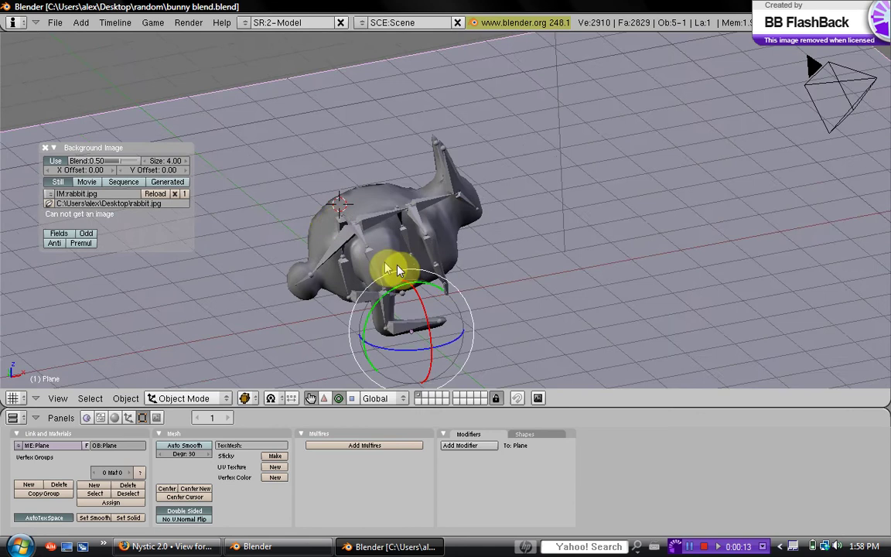
# Step: Examine the rabbit model and its armature from behind, from the side and close up
pyautogui.moveTo(392, 265); pyautogui.dragTo(497, 275, button='middle')
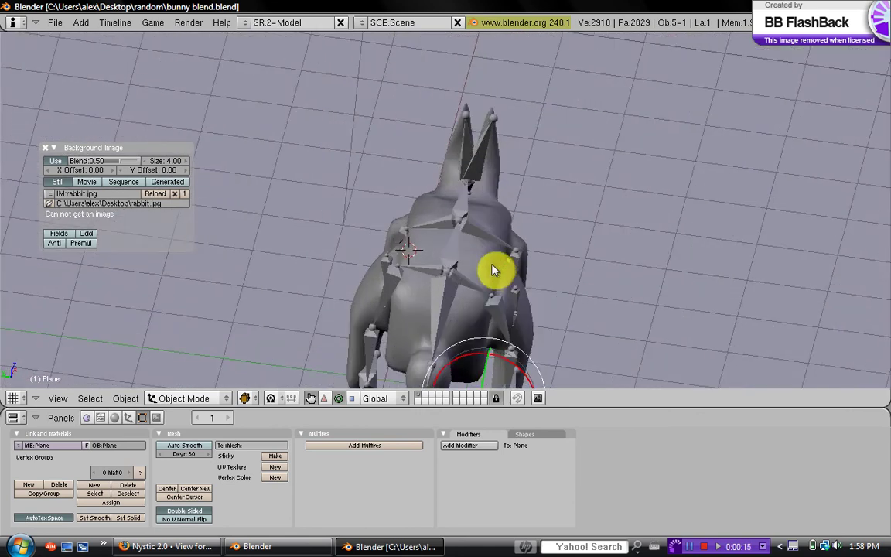
pyautogui.moveTo(401, 272); pyautogui.dragTo(345, 195, button='middle')
pyautogui.scroll(2, 342, 203)
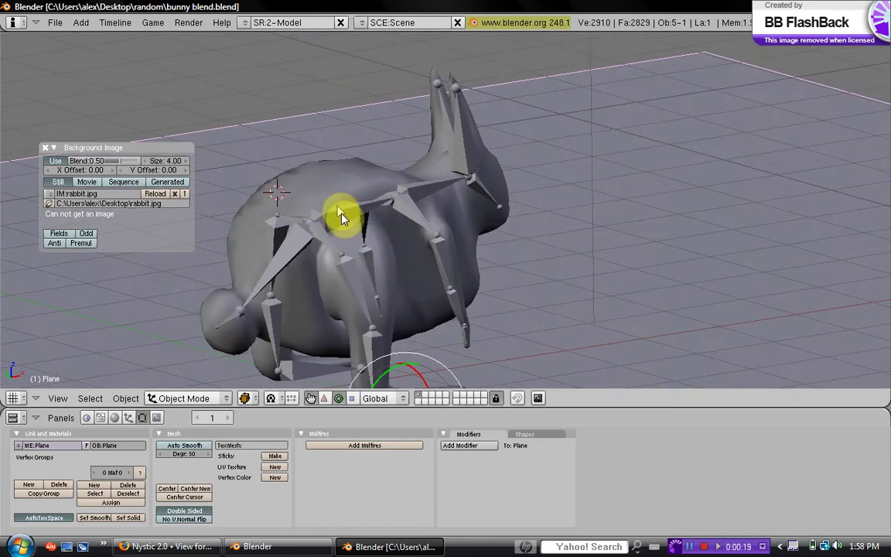
pyautogui.scroll(-5, 338, 192)
pyautogui.moveTo(422, 219); pyautogui.dragTo(402, 207, button='middle')
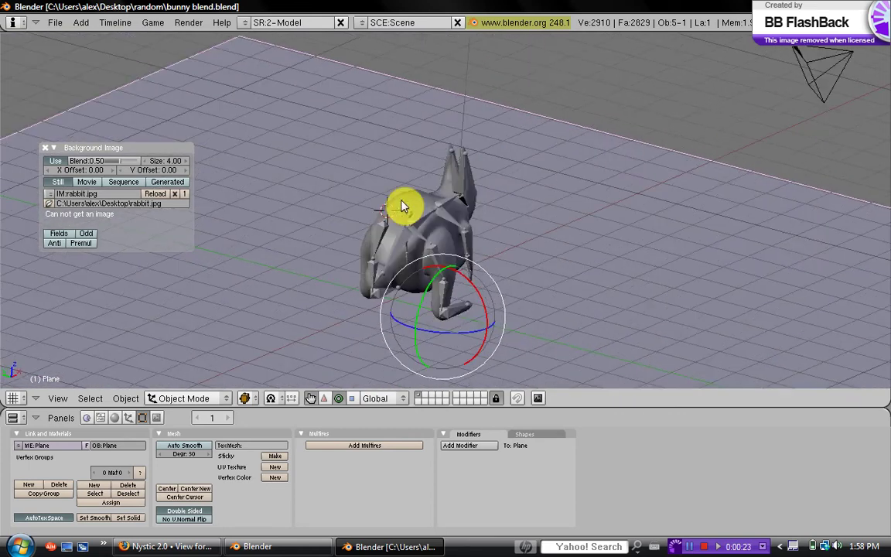
pyautogui.scroll(1, 403, 207)
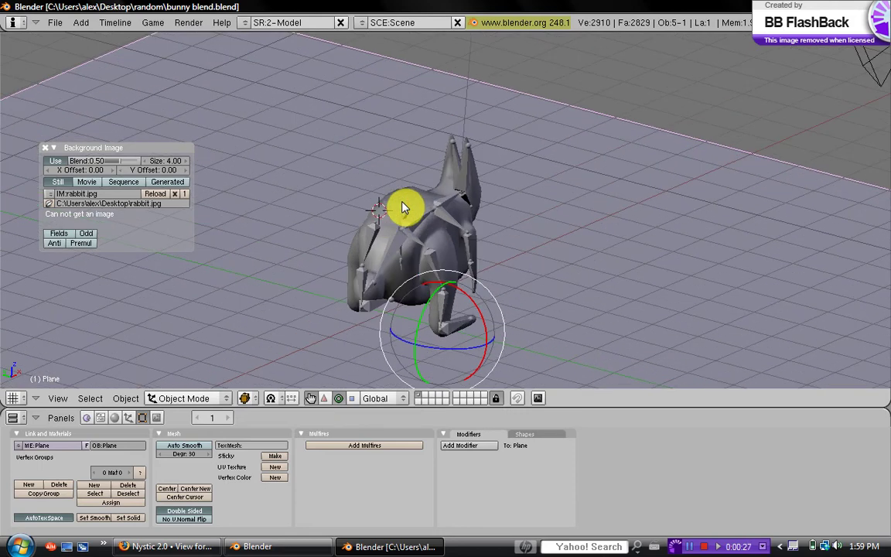
pyautogui.scroll(3, 414, 215)
pyautogui.moveTo(493, 243); pyautogui.dragTo(446, 313, button='middle')
pyautogui.scroll(-2, 348, 239)
# Step: Select the foot bone (Bone.010) of the rabbit's right hind leg in the armature
pyautogui.rightClick(407, 246)
pyautogui.scroll(4, 415, 245)
pyautogui.rightClick(446, 313)
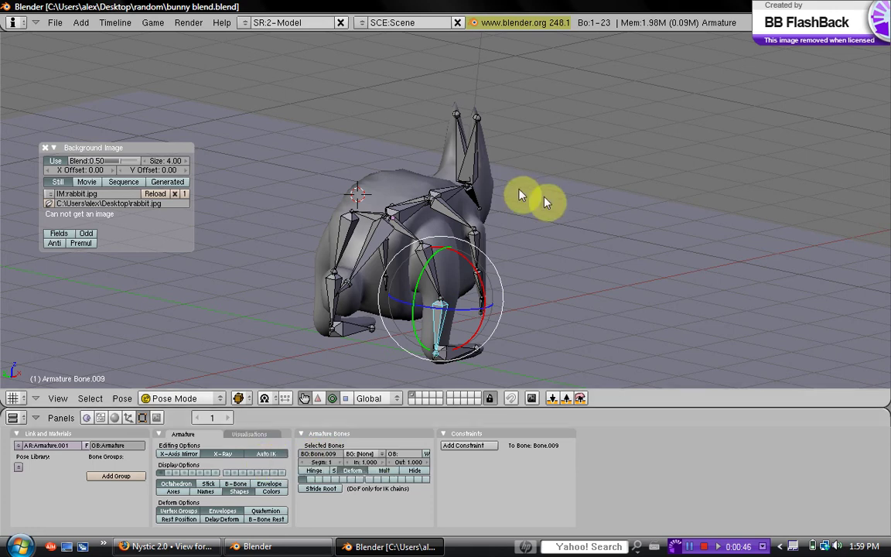
pyautogui.moveTo(522, 193); pyautogui.dragTo(503, 215, button='middle')
pyautogui.scroll(2, 429, 255)
pyautogui.scroll(-2, 416, 248)
pyautogui.rightClick(436, 325)
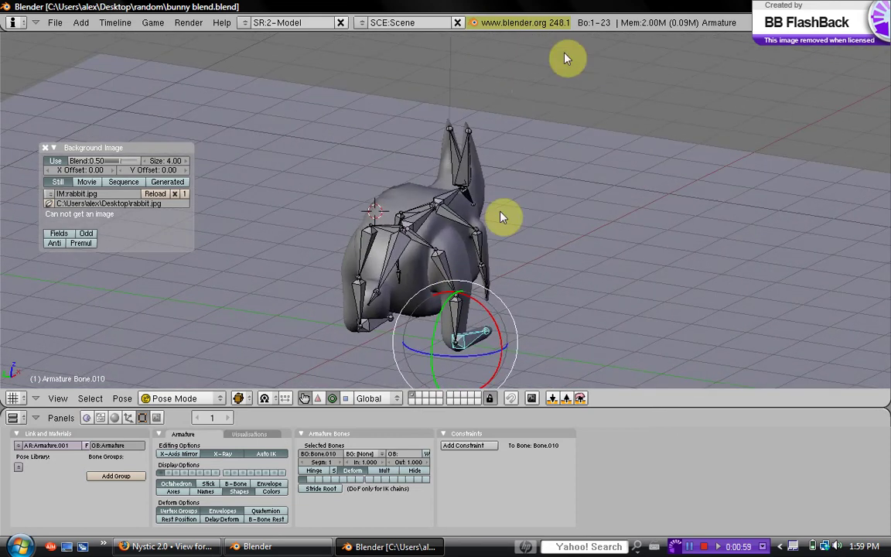
# Step: Split the 3D view into two side-by-side areas and turn the new area into an Action Editor
pyautogui.rightClick(525, 31)
pyautogui.click(508, 36)
pyautogui.click(521, 46)
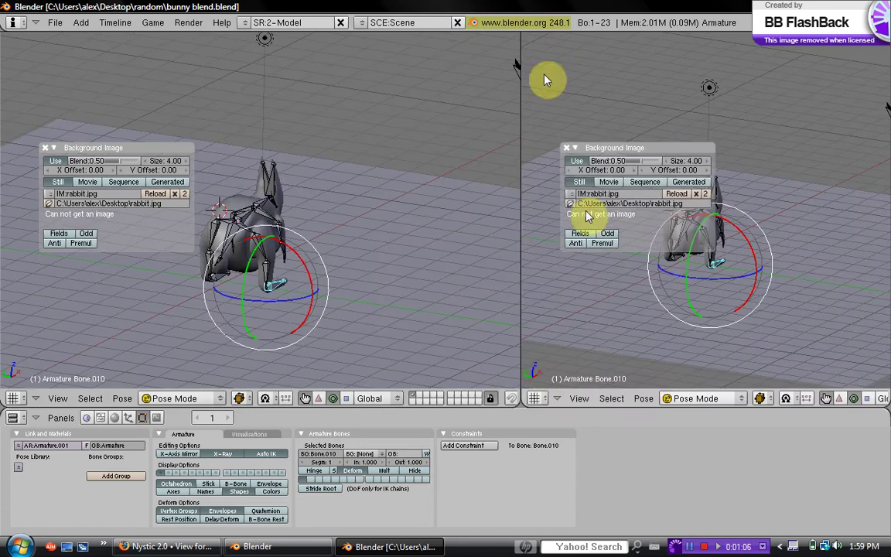
pyautogui.click(541, 400)
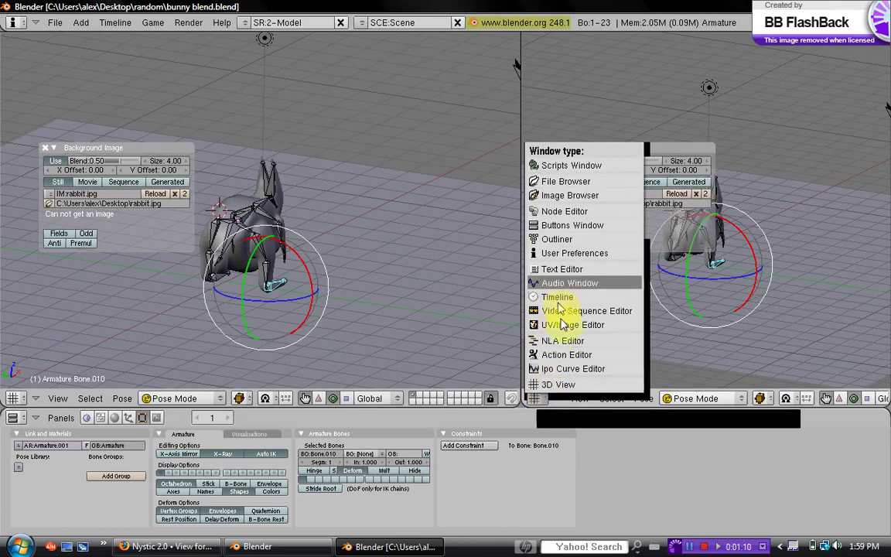
pyautogui.click(565, 356)
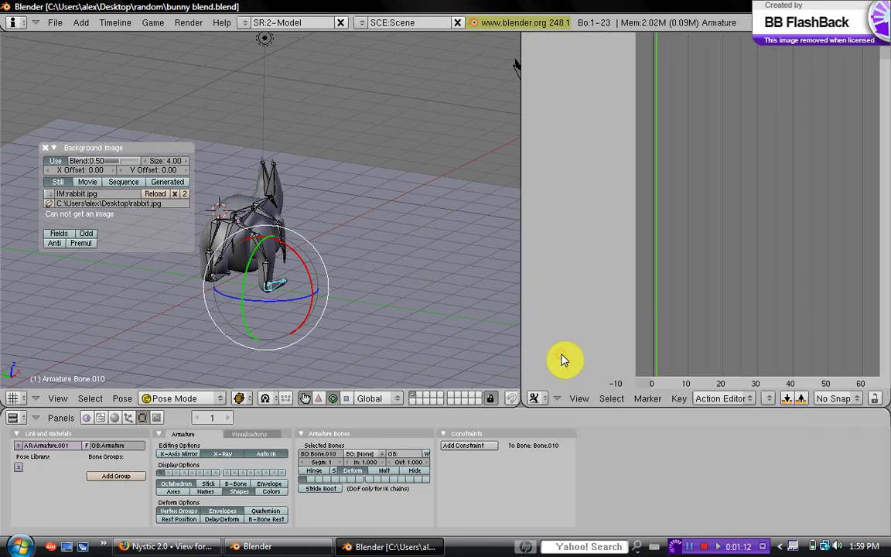
pyautogui.moveTo(671, 274); pyautogui.dragTo(651, 284)
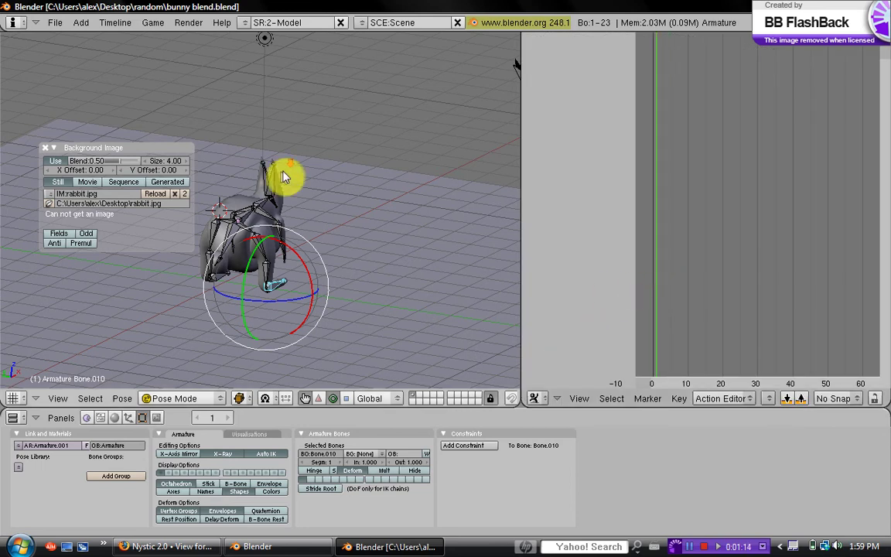
# Step: Insert a VisualLocRot key on the right hind foot bone (Bone.010) at frame 1
pyautogui.scroll(-1, 288, 179)
pyautogui.scroll(5, 286, 245)
pyautogui.moveTo(289, 248); pyautogui.dragTo(302, 133, button='middle')
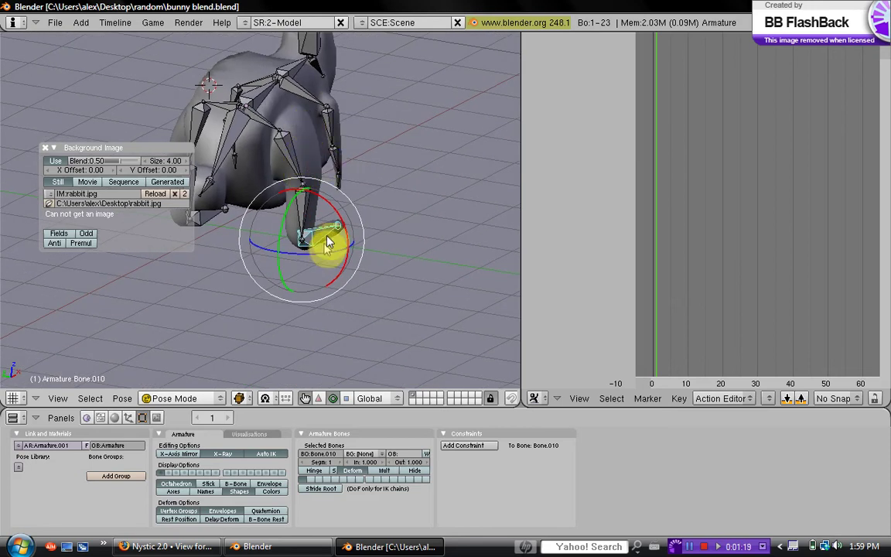
pyautogui.press('i')
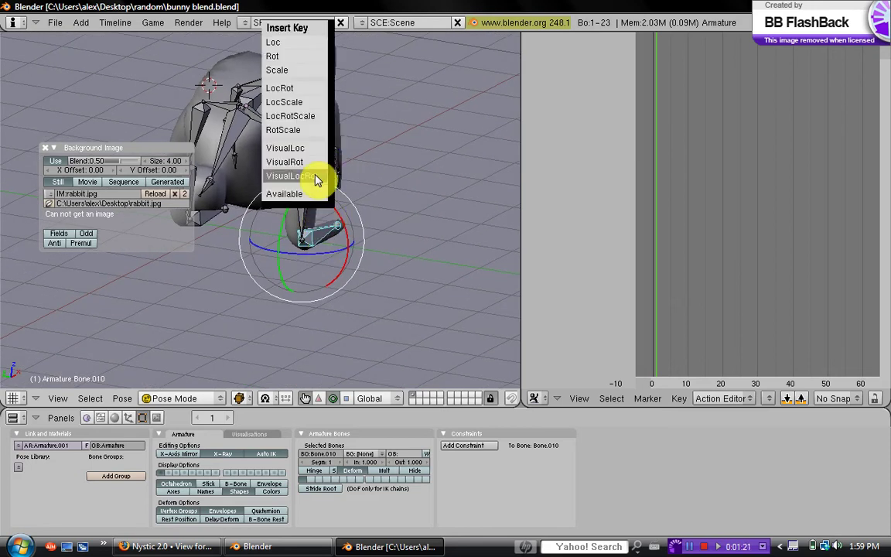
pyautogui.click(315, 176)
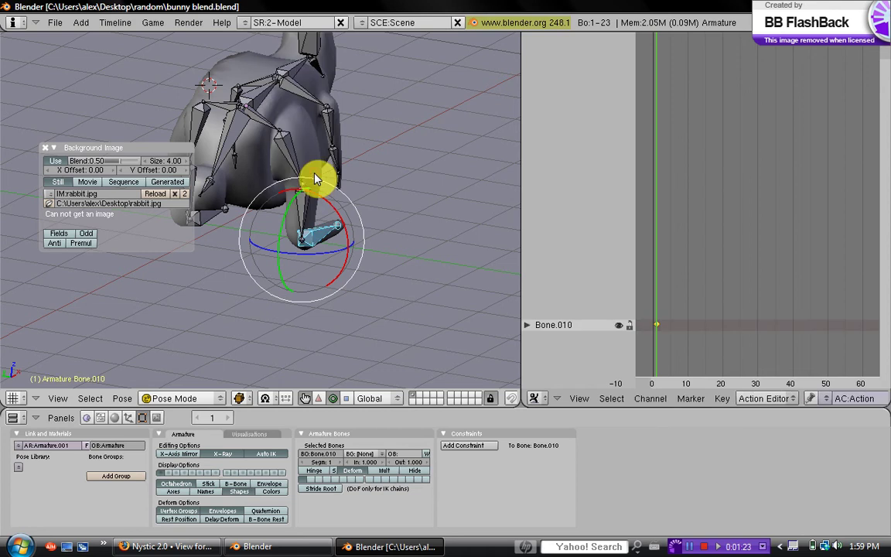
# Step: Insert a VisualLocRot key on the right hind lower-leg bone (Bone.009) at frame 1
pyautogui.rightClick(307, 214)
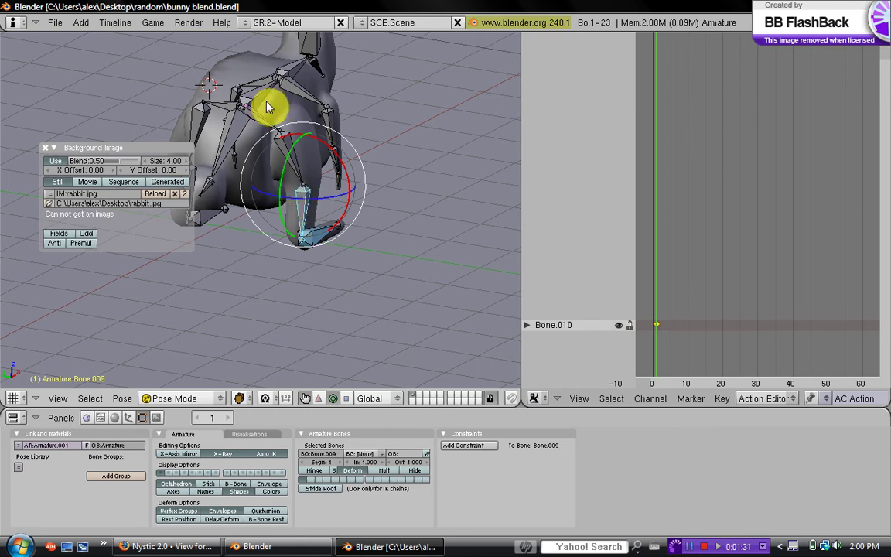
pyautogui.moveTo(281, 114); pyautogui.dragTo(248, 141, button='middle')
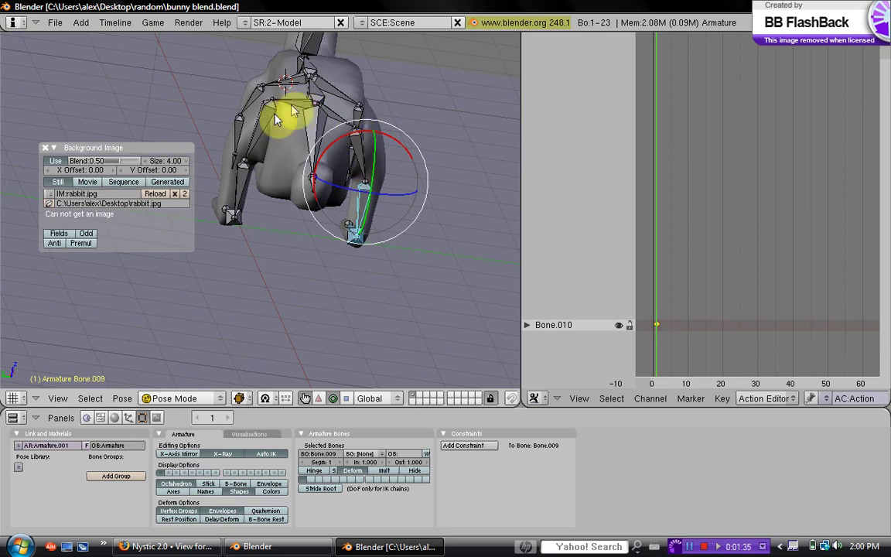
pyautogui.moveTo(352, 166); pyautogui.dragTo(318, 185, button='middle')
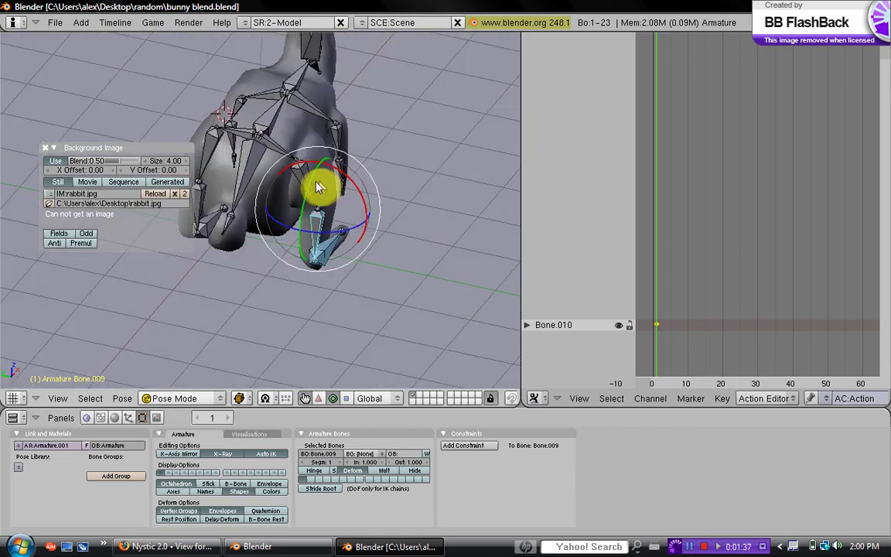
pyautogui.rightClick(313, 185)
pyautogui.rightClick(322, 221)
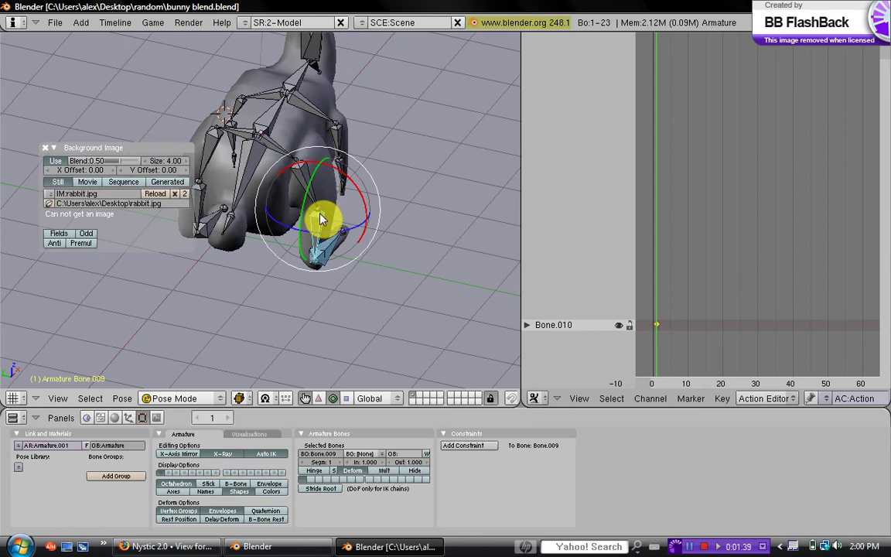
pyautogui.press('i')
pyautogui.click(323, 221)
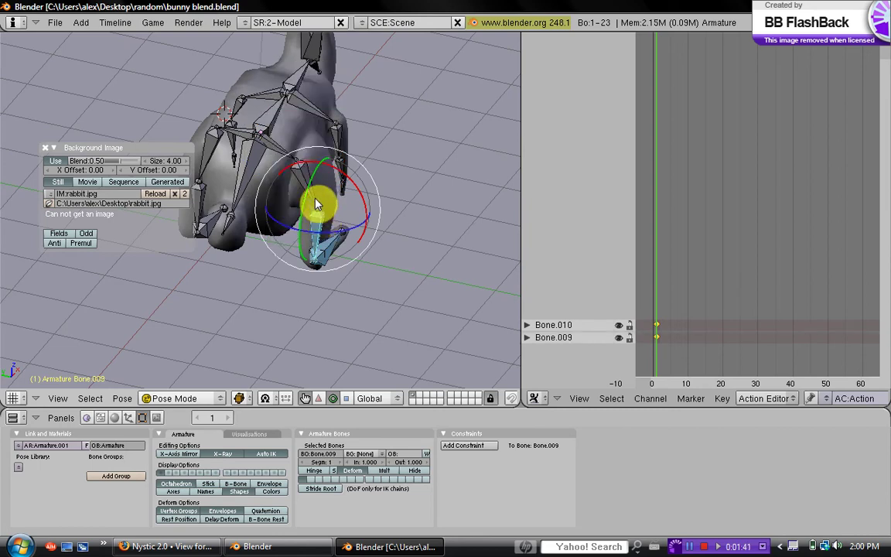
# Step: Insert VisualLocRot keys on the right thigh bone (Bone.008) and right hip bone (Bone.005) at frame 1
pyautogui.rightClick(318, 203)
pyautogui.press('i')
pyautogui.click(318, 198)
pyautogui.rightClick(288, 152)
pyautogui.press('i')
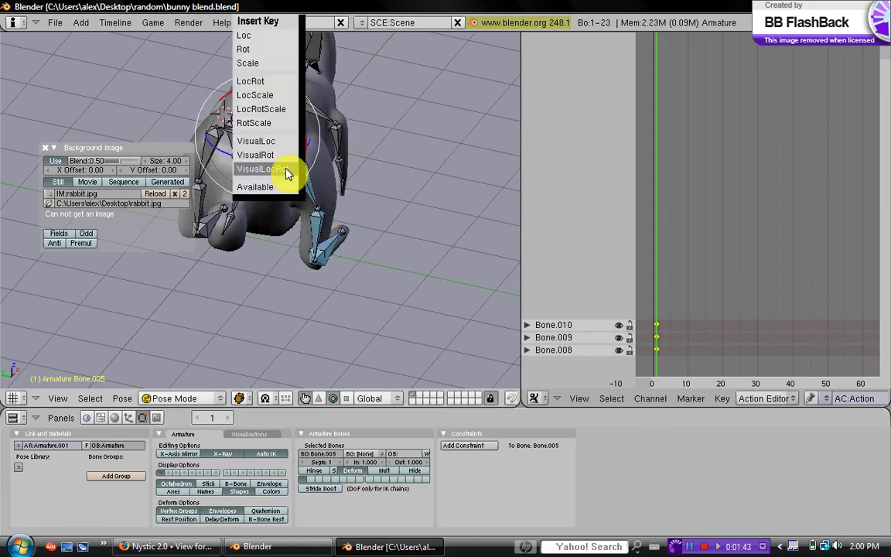
pyautogui.click(289, 173)
pyautogui.rightClick(239, 133)
pyautogui.press('i')
pyautogui.click(240, 174)
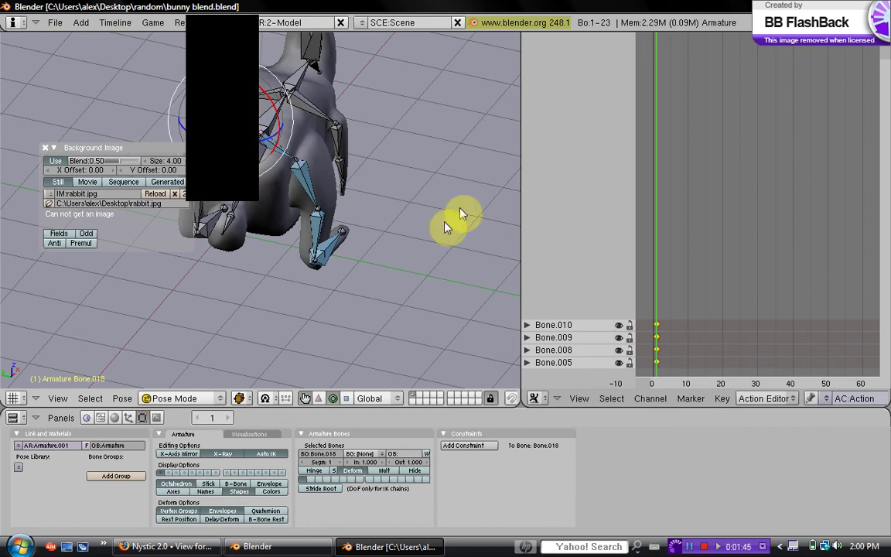
# Step: Insert a VisualLocRot key on the left hip bone (Bone.004) at frame 1
pyautogui.rightClick(267, 148)
pyautogui.rightClick(247, 136)
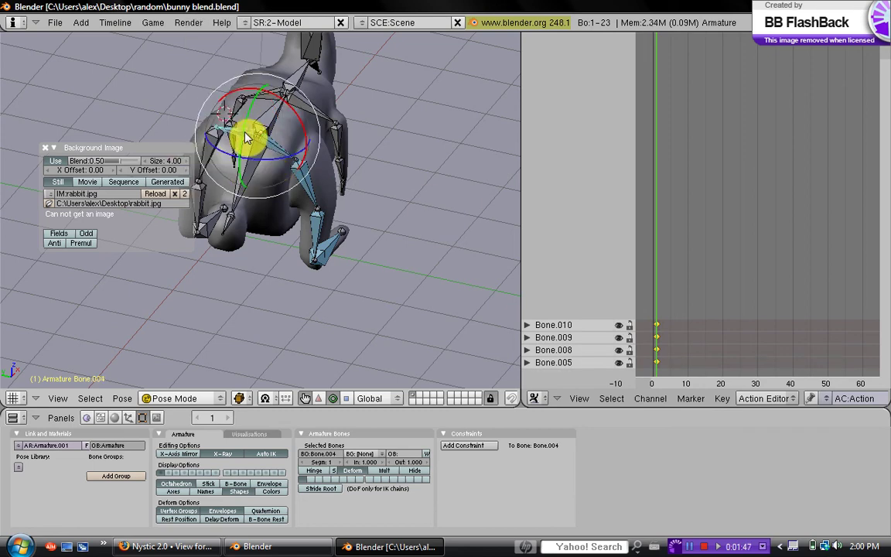
pyautogui.press('i')
pyautogui.click(247, 173)
# Step: Insert VisualLocRot keys on the left hind leg's thigh, lower-leg and foot bones (Bone.011, Bone.012, Bone.013) at frame 1
pyautogui.moveTo(247, 138); pyautogui.dragTo(325, 171, button='middle')
pyautogui.press('i')
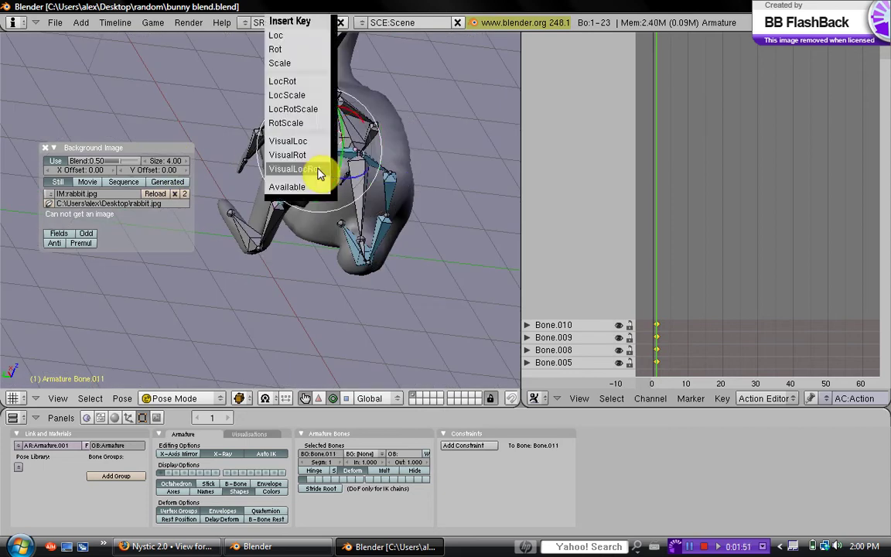
pyautogui.click(316, 172)
pyautogui.rightClick(285, 214)
pyautogui.press('i')
pyautogui.click(282, 216)
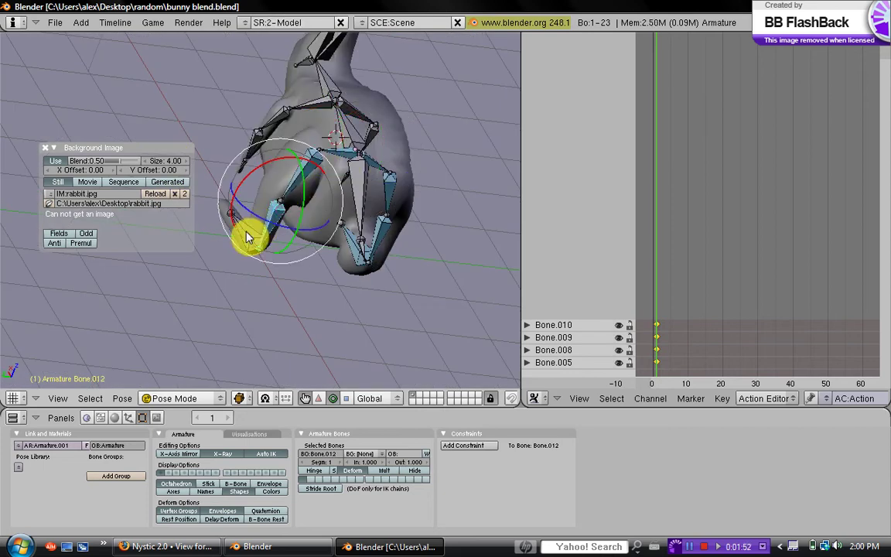
pyautogui.rightClick(248, 235)
pyautogui.press('i')
pyautogui.click(244, 234)
# Step: Move the current frame to 20 in the Action Editor with all keyed bone channels in view
pyautogui.moveTo(370, 228); pyautogui.dragTo(298, 171, button='middle')
pyautogui.press('Home')
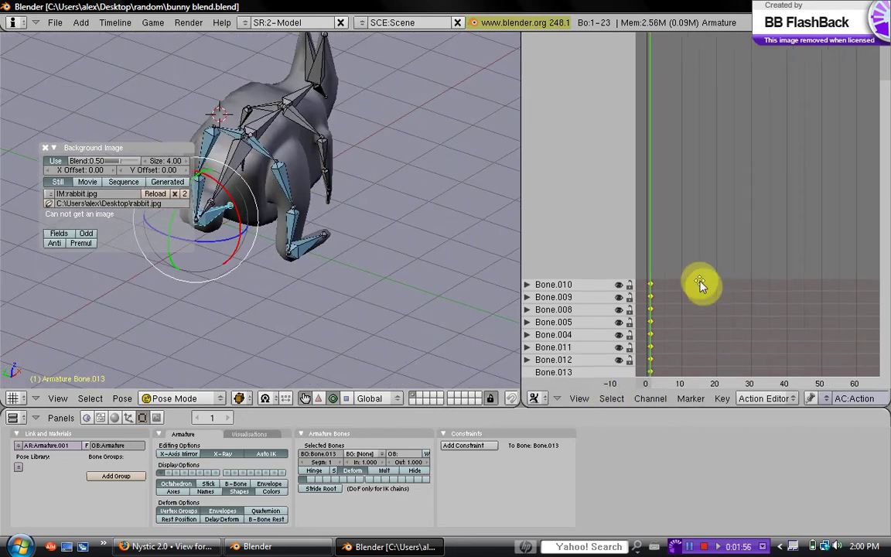
pyautogui.click(712, 332)
pyautogui.moveTo(716, 335); pyautogui.dragTo(706, 334)
pyautogui.moveTo(665, 340); pyautogui.dragTo(677, 313, button='middle')
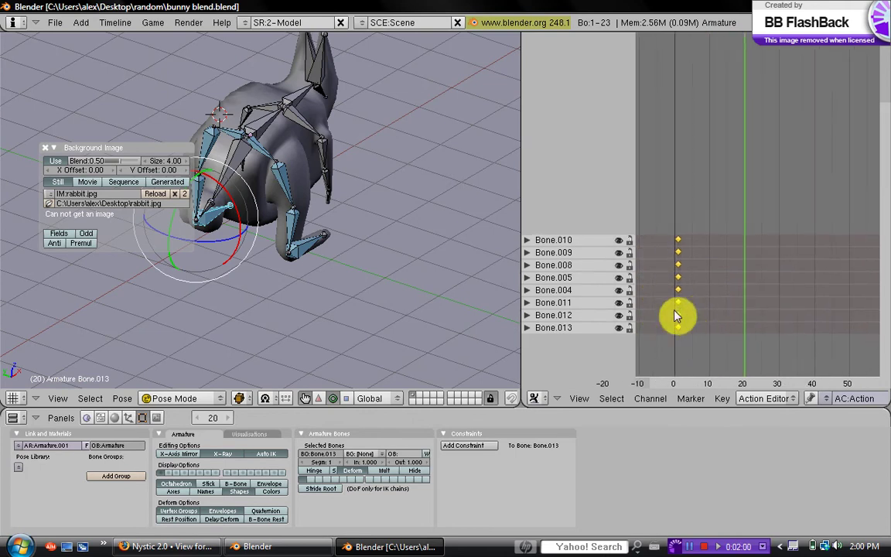
# Step: Insert VisualLocRot keys on the right hind foot bone (Bone.010) and lower-leg bone (Bone.009) at frame 20
pyautogui.moveTo(344, 242); pyautogui.dragTo(313, 252, button='right')
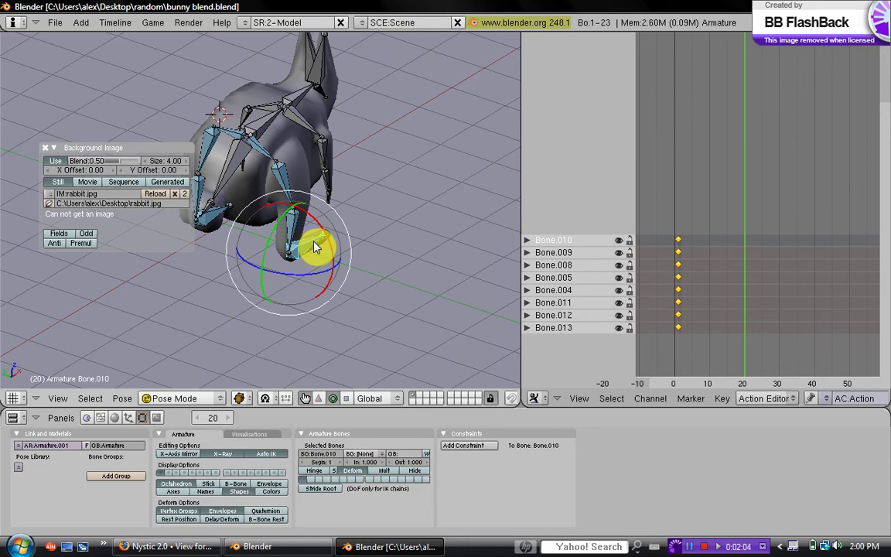
pyautogui.press('i')
pyautogui.click(314, 244)
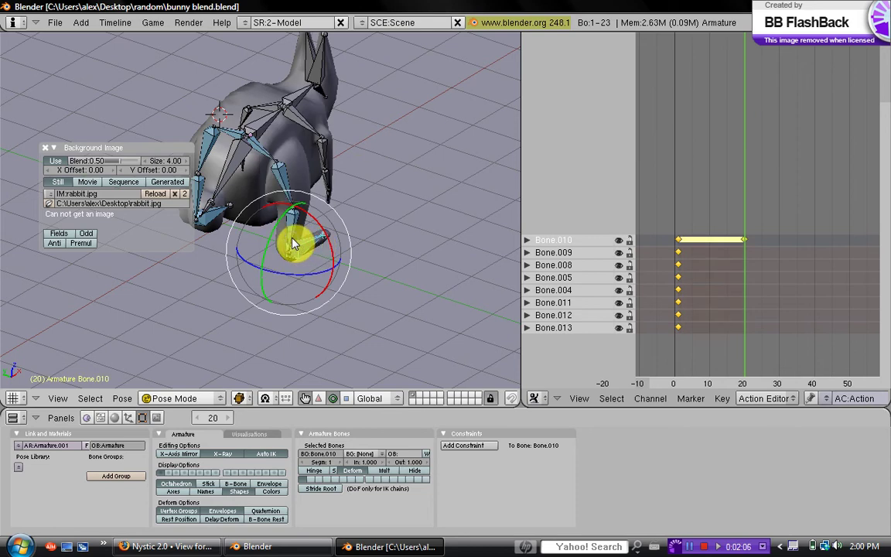
pyautogui.rightClick(294, 242)
pyautogui.press('i')
pyautogui.click(292, 241)
# Step: Insert VisualLocRot keys on the right thigh bone (Bone.008) and right hip bone (Bone.005) at frame 20
pyautogui.rightClick(293, 198)
pyautogui.press('i')
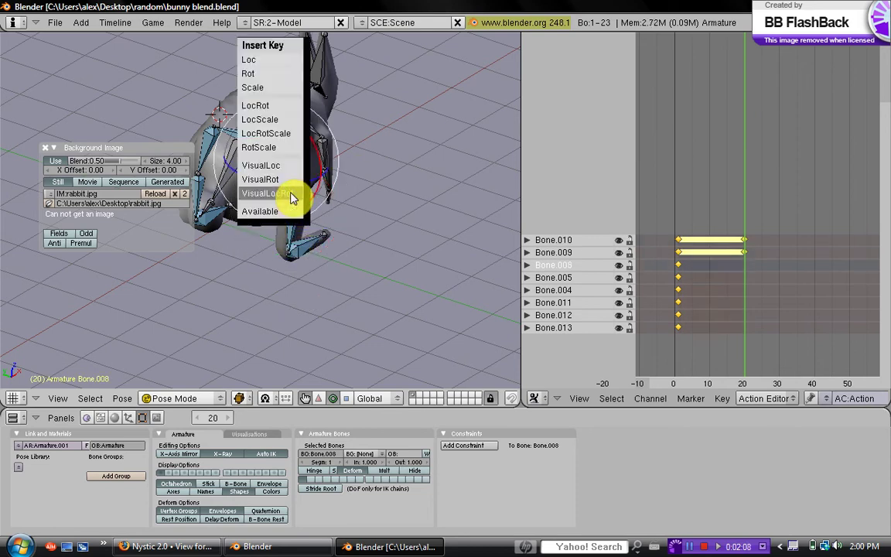
pyautogui.click(294, 197)
pyautogui.rightClick(275, 155)
pyautogui.press('i')
pyautogui.click(271, 171)
# Step: Insert a VisualLocRot key on the left hip bone (Bone.004) at frame 20
pyautogui.rightClick(298, 193)
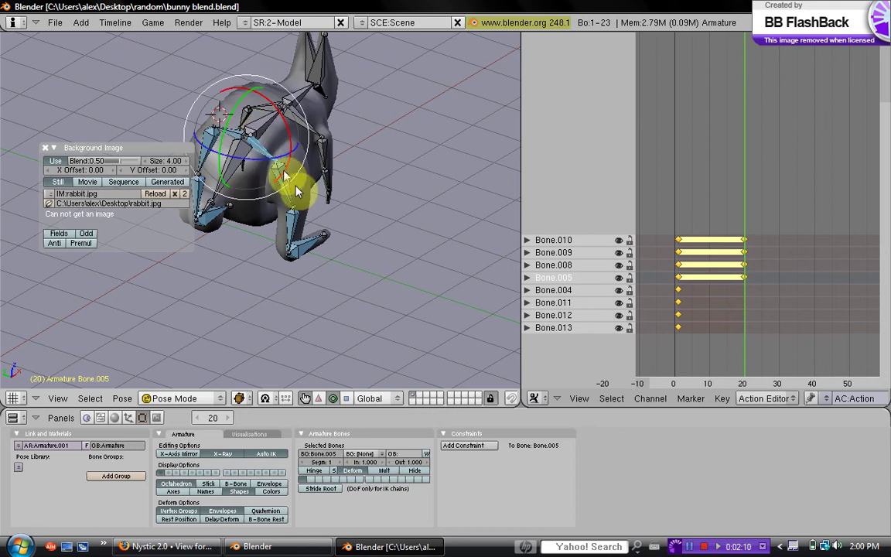
pyautogui.moveTo(294, 155); pyautogui.dragTo(268, 140)
pyautogui.press('i')
pyautogui.click(268, 174)
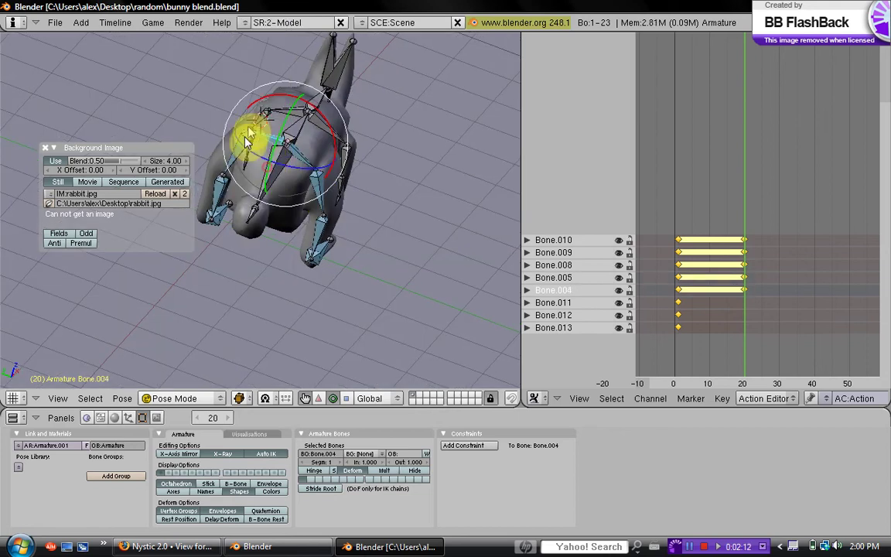
pyautogui.rightClick(245, 143)
pyautogui.press('i')
pyautogui.click(245, 173)
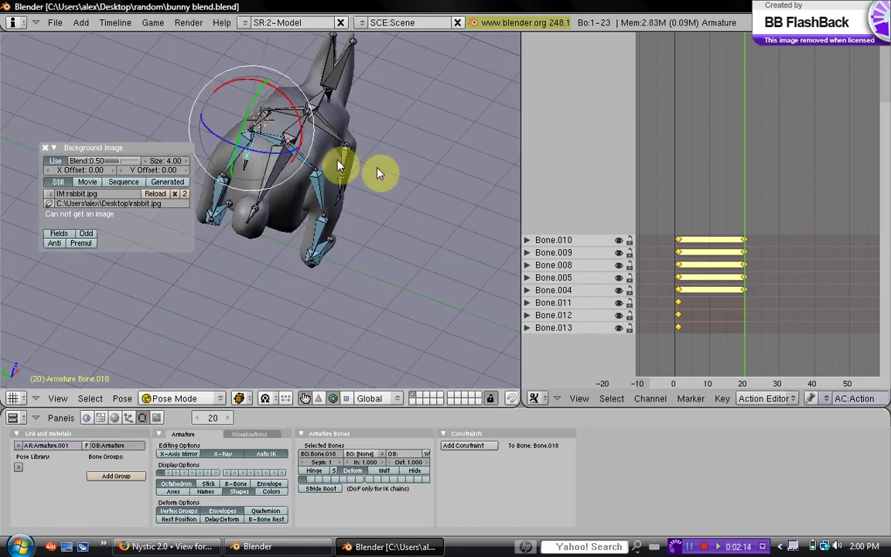
pyautogui.rightClick(249, 138)
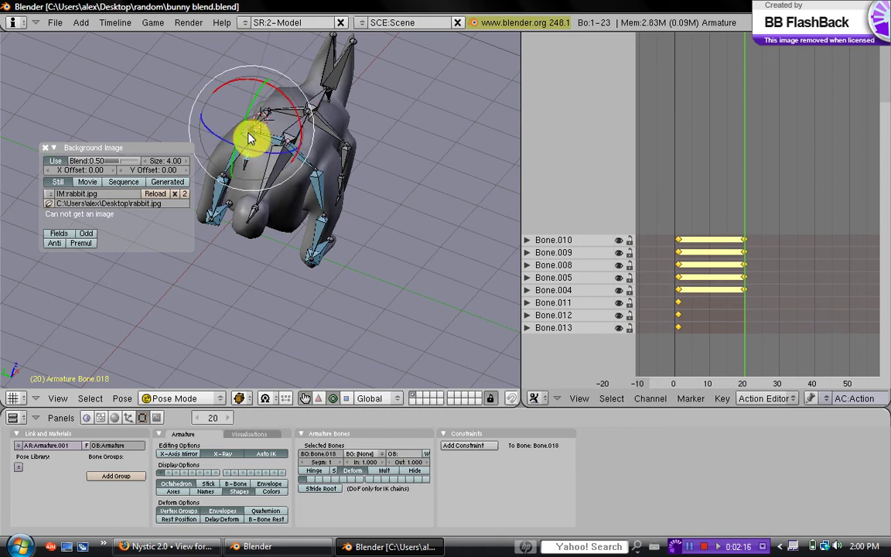
# Step: Insert VisualLocRot keys on the left hind leg's thigh, lower-leg and foot bones (Bone.011, Bone.012, Bone.013) at frame 20
pyautogui.rightClick(246, 158)
pyautogui.press('i')
pyautogui.click(246, 173)
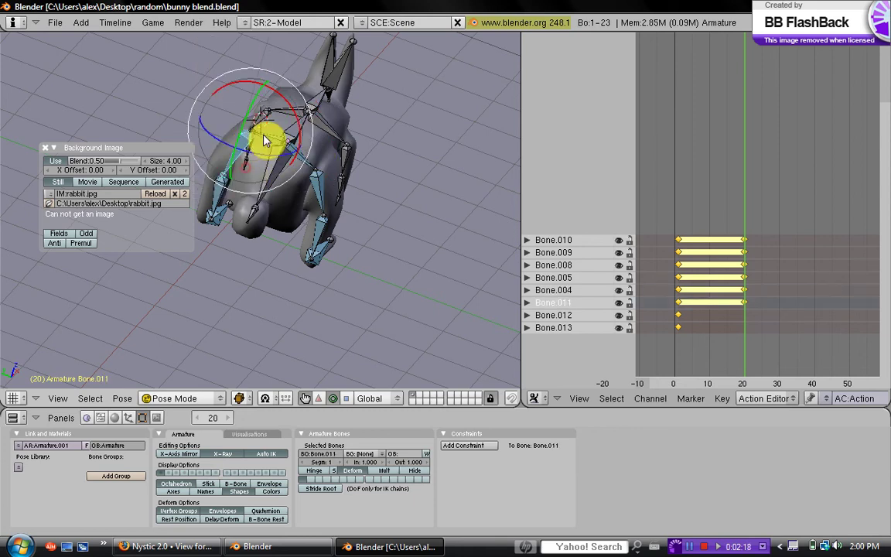
pyautogui.rightClick(223, 183)
pyautogui.press('i')
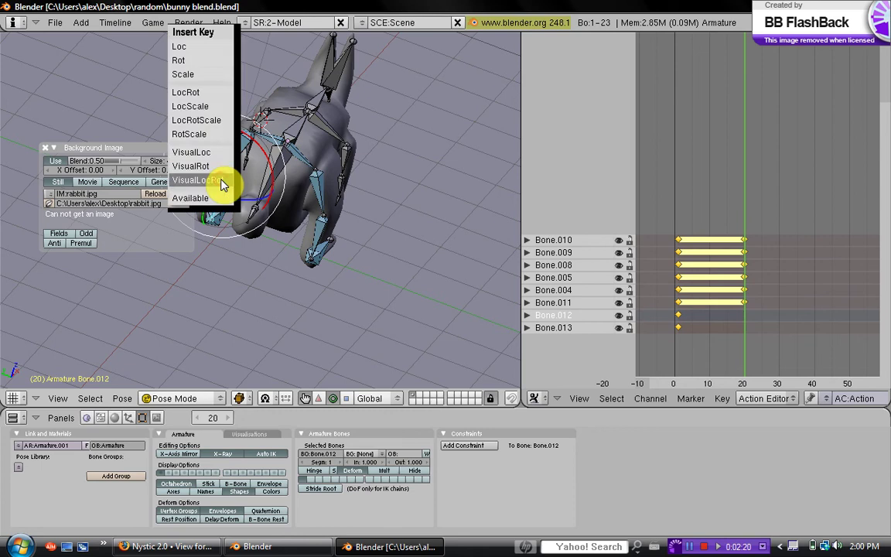
pyautogui.click(223, 184)
pyautogui.rightClick(222, 219)
pyautogui.press('i')
pyautogui.click(226, 217)
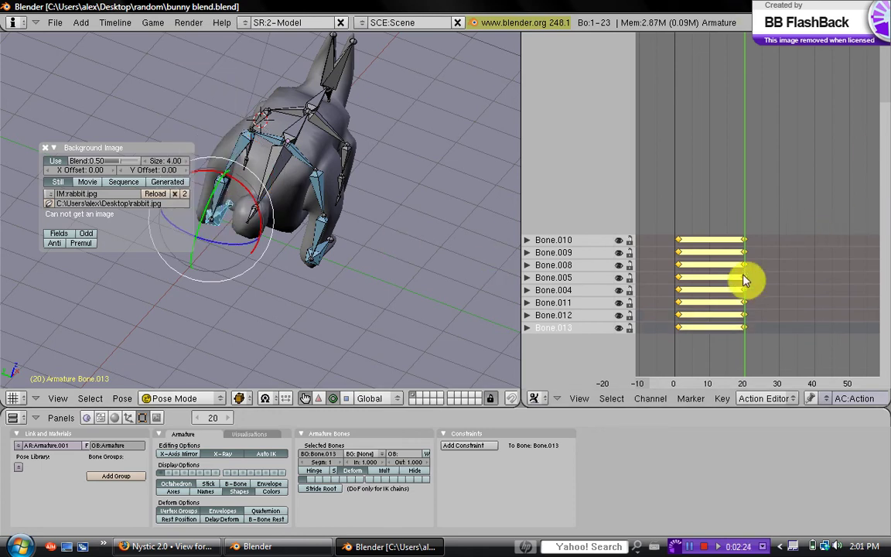
# Step: Play the animation from the Action Editor to preview the current keys, and stop the playback
pyautogui.hotkey('alt', 'a')
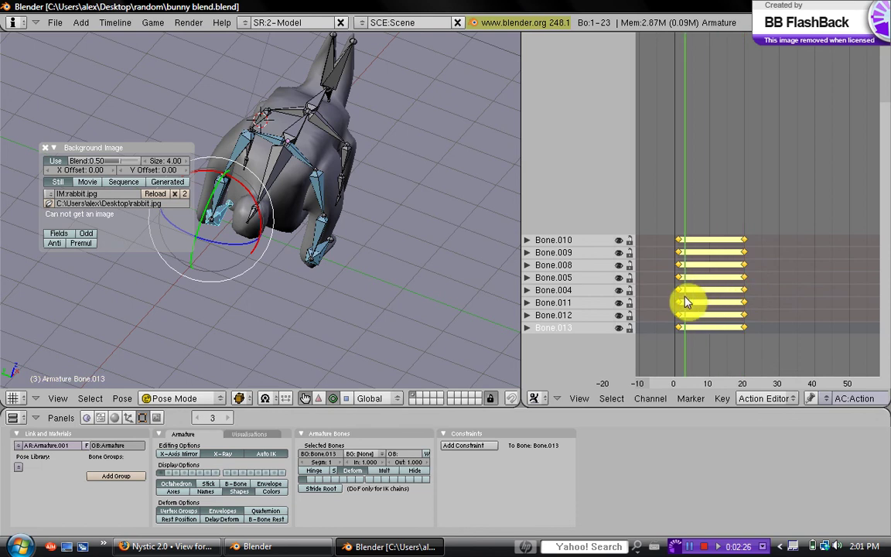
pyautogui.press('Escape')
pyautogui.hotkey('alt', 'a')
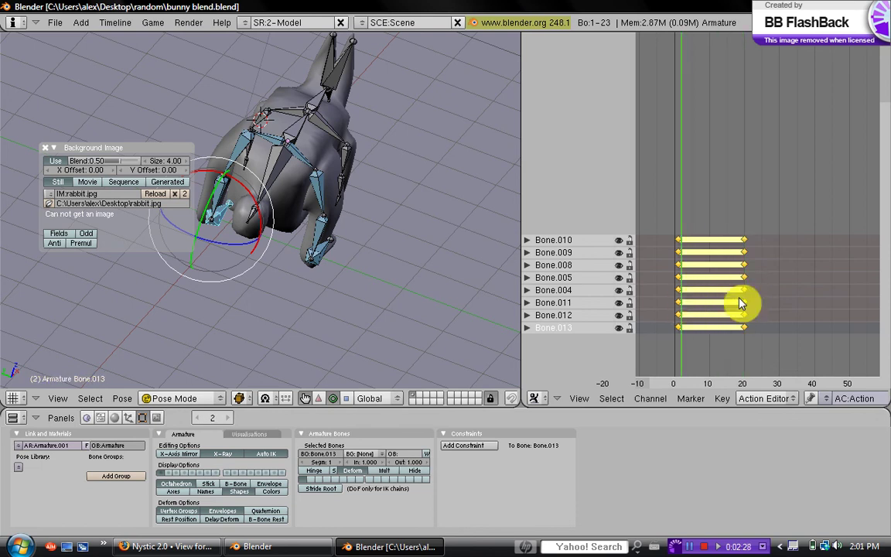
pyautogui.press('Escape')
# Step: At frame 7, move both thigh bones (Bone.008 and Bone.011) together up and backward about 0.67 units, and insert VisualLocRot keys on them
pyautogui.moveTo(691, 302); pyautogui.dragTo(709, 302)
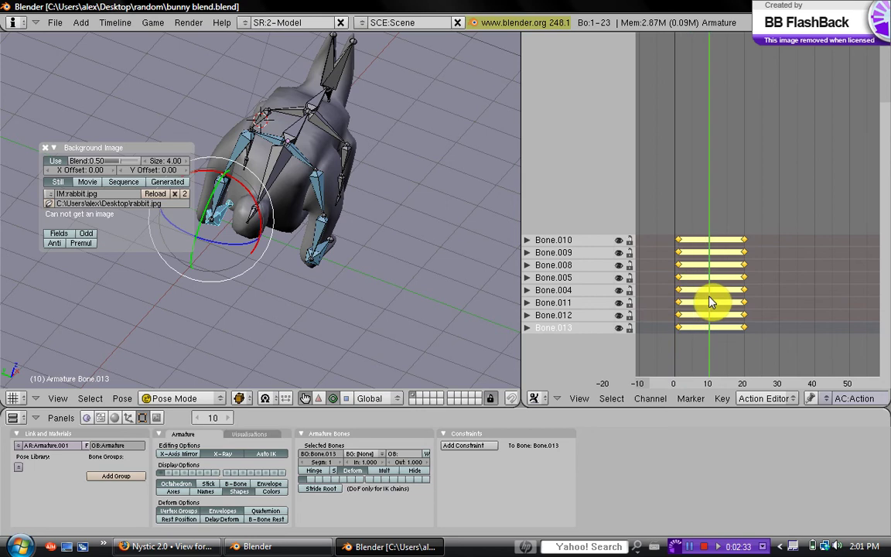
pyautogui.moveTo(424, 177); pyautogui.dragTo(304, 160, button='middle')
pyautogui.rightClick(283, 172)
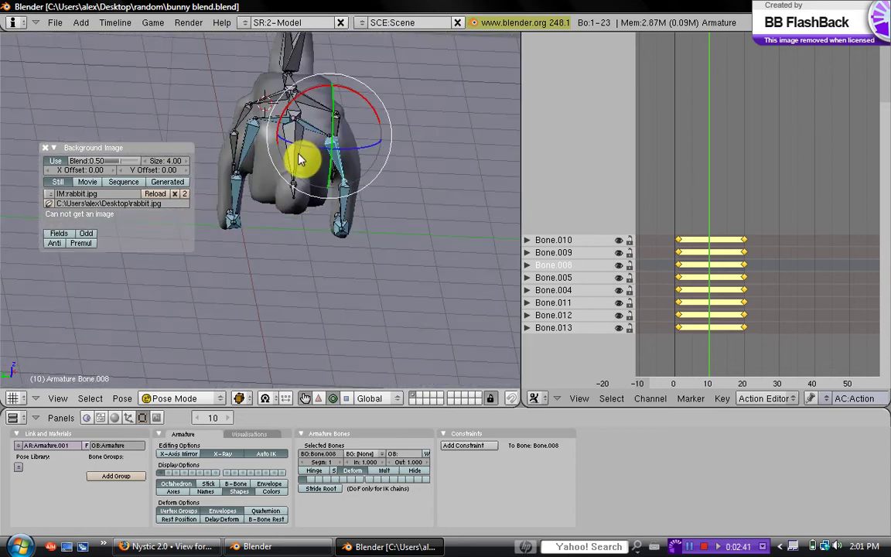
pyautogui.keyDown('shift'); pyautogui.rightClick(254, 140); pyautogui.keyUp('shift')
pyautogui.moveTo(424, 193); pyautogui.dragTo(432, 160, button='middle')
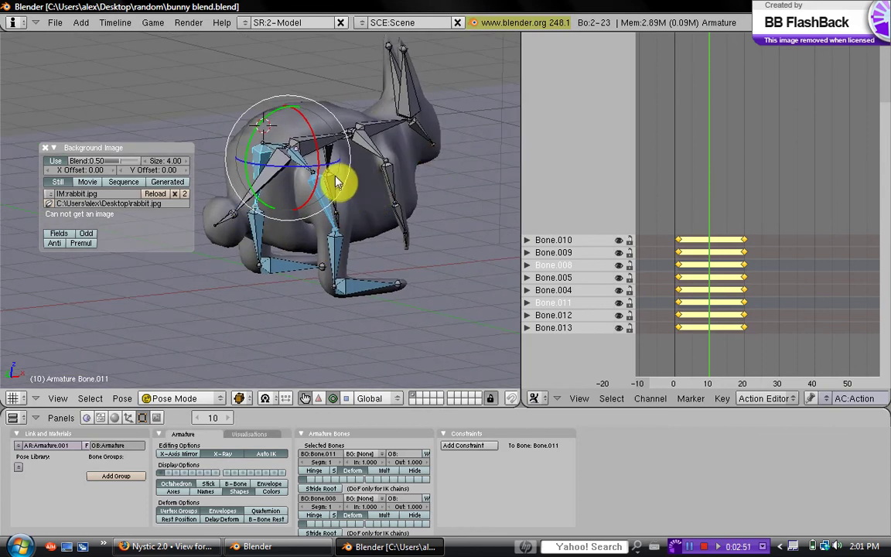
pyautogui.moveTo(335, 183)
pyautogui.mouseDown(button='right')
pyautogui.moveTo(341, 138)
pyautogui.moveTo(355, 152)
pyautogui.moveTo(341, 197)
pyautogui.moveTo(347, 184)
pyautogui.moveTo(332, 152)
pyautogui.moveTo(331, 190)
pyautogui.moveTo(357, 158)
pyautogui.moveTo(326, 154)
pyautogui.moveTo(349, 183)
pyautogui.moveTo(352, 163)
pyautogui.moveTo(332, 173)
pyautogui.moveTo(339, 193)
pyautogui.mouseUp(button='right')
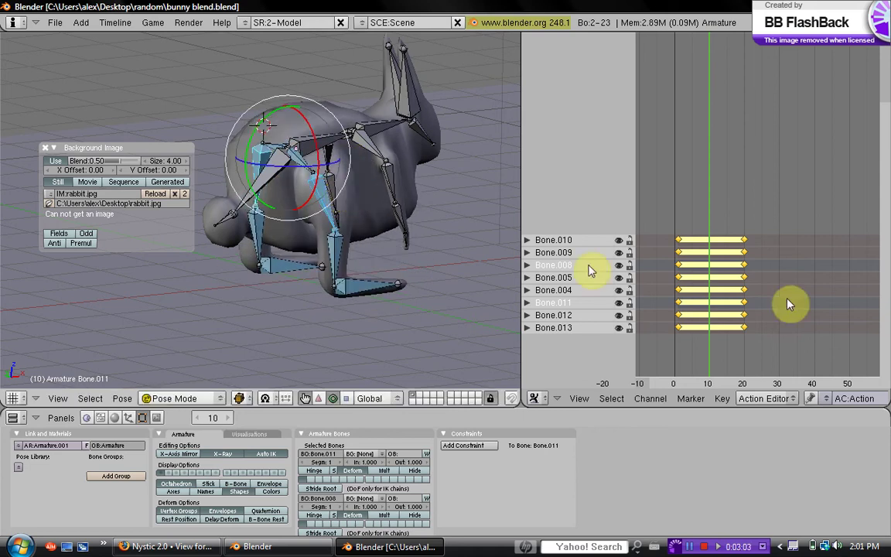
pyautogui.moveTo(700, 289); pyautogui.dragTo(698, 292)
pyautogui.click(699, 292)
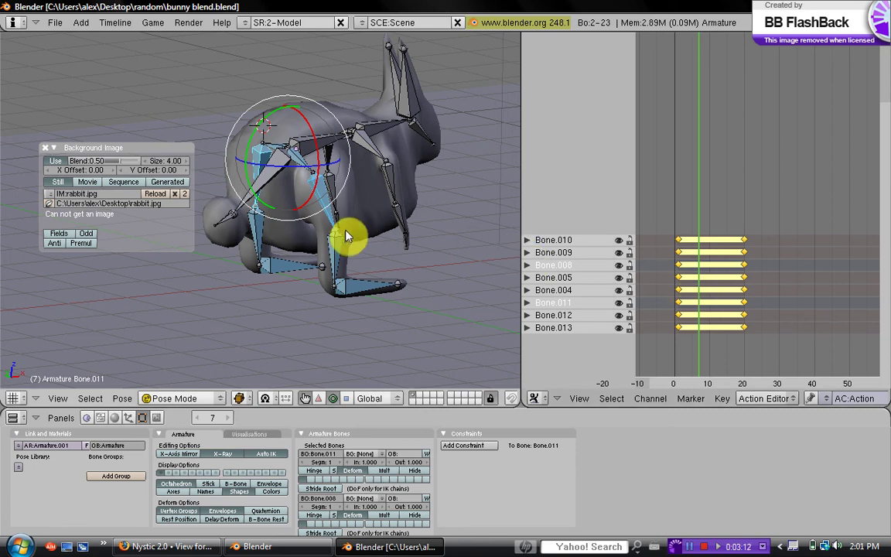
pyautogui.press('g')
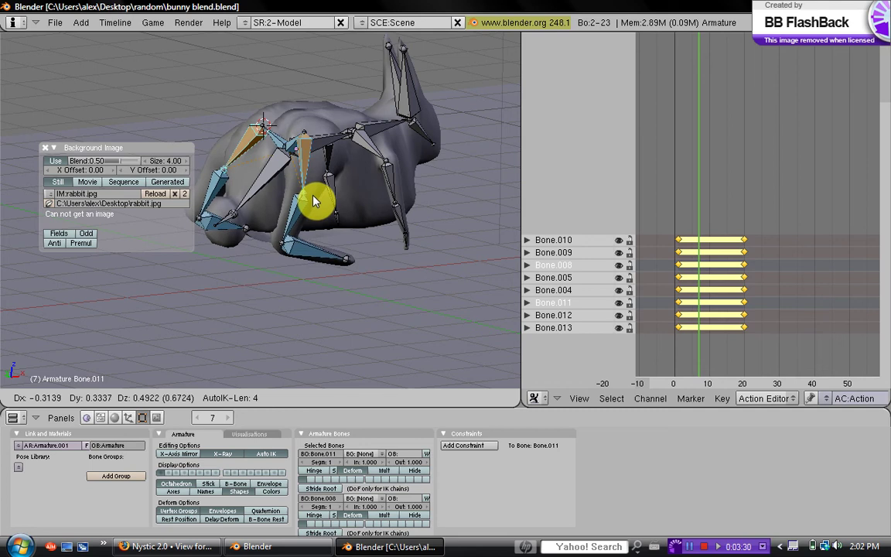
pyautogui.rightClick(315, 200)
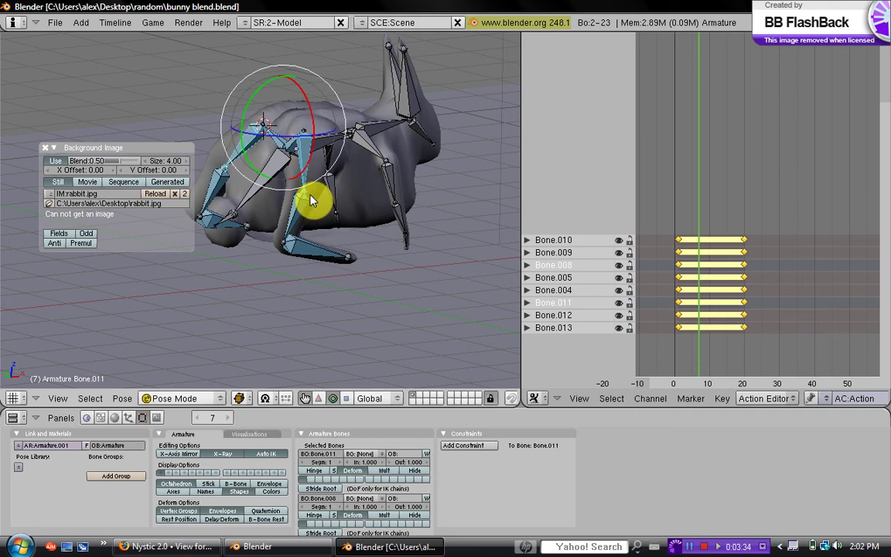
pyautogui.press('i')
pyautogui.click(309, 200)
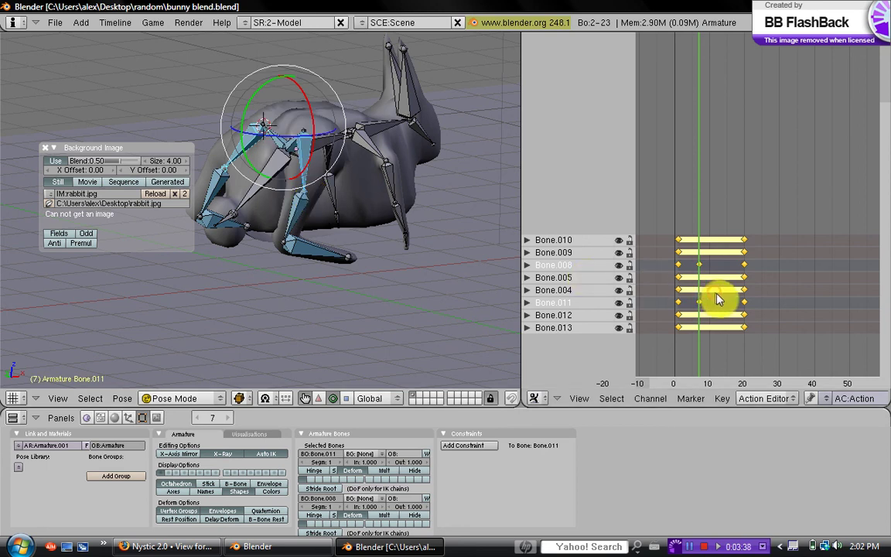
# Step: At frame 13, move both thigh bones together to swing the hind legs forward and lift the feet
pyautogui.moveTo(717, 300); pyautogui.dragTo(721, 301)
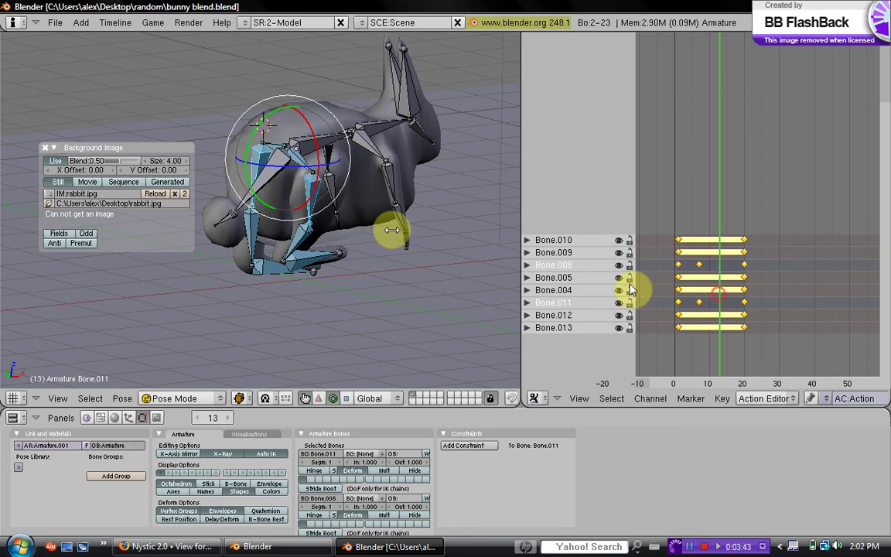
pyautogui.press('g')
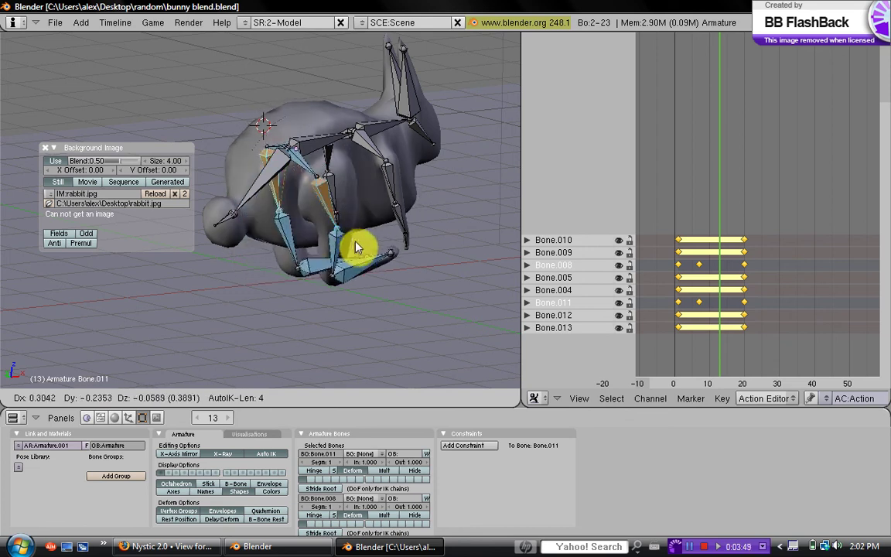
pyautogui.click(357, 236)
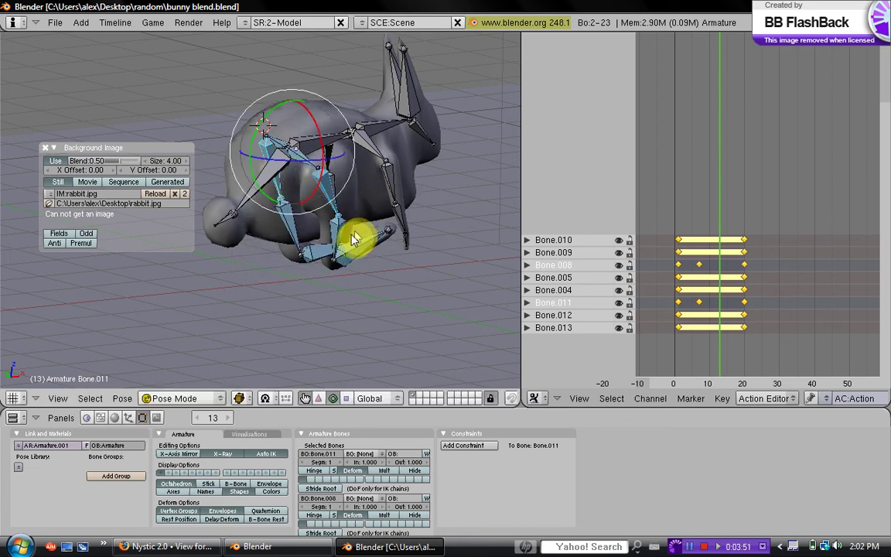
# Step: Move the right thigh bone (Bone.008) and right lower-leg bone (Bone.009) slightly outward to straighten the right hind leg at frame 13
pyautogui.moveTo(354, 234); pyautogui.dragTo(323, 243, button='middle')
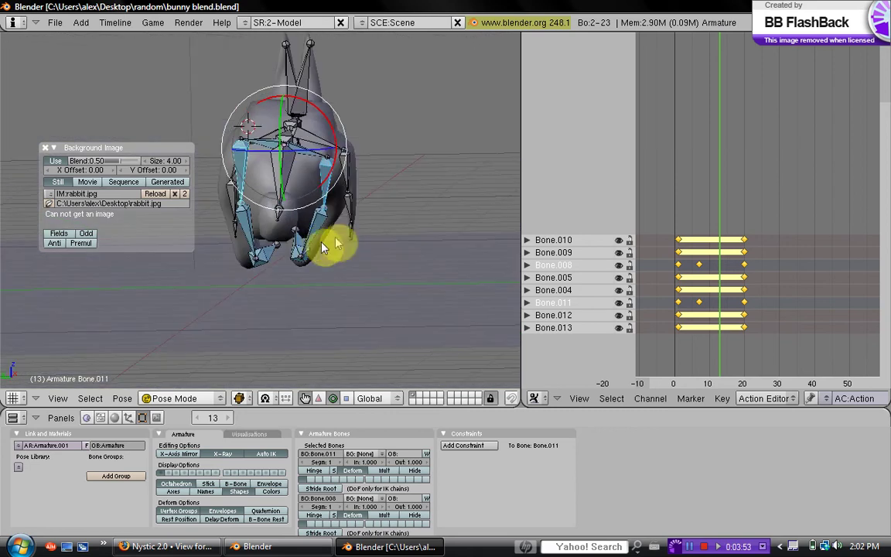
pyautogui.rightClick(318, 241)
pyautogui.press('g')
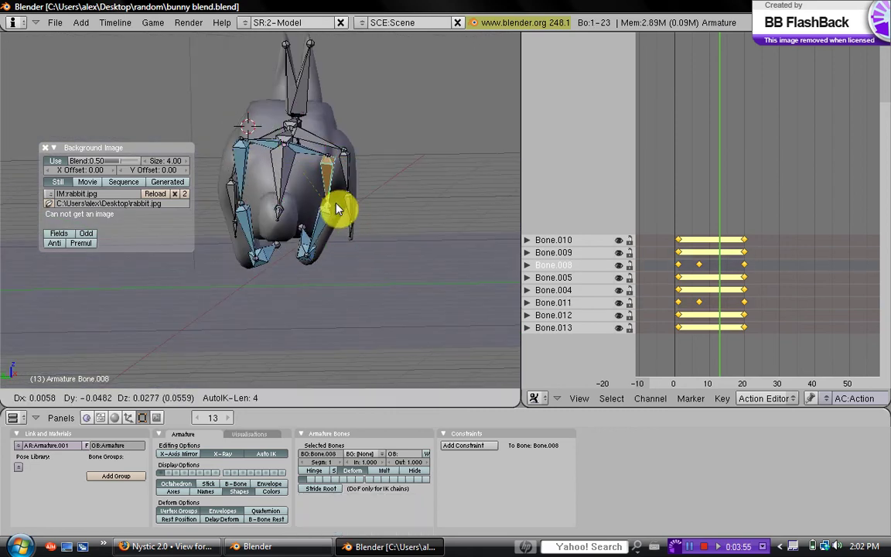
pyautogui.click(336, 226)
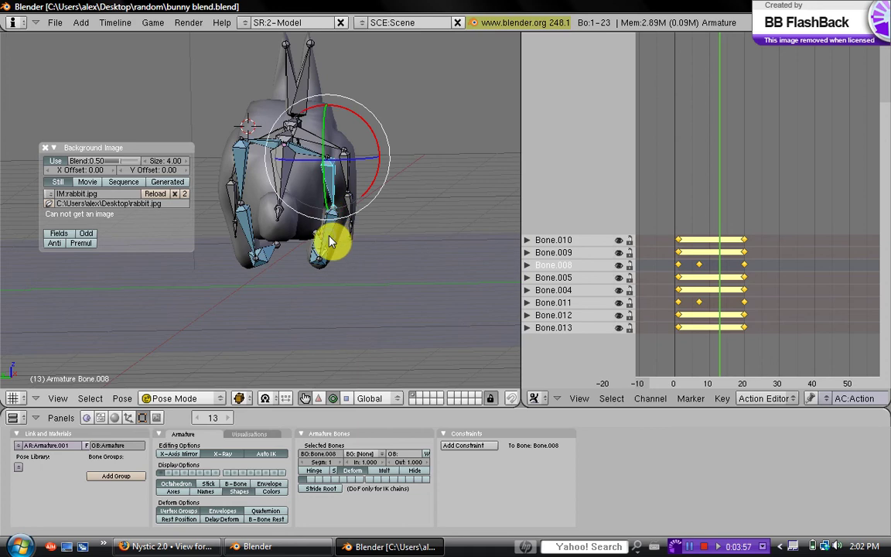
pyautogui.rightClick(331, 242)
pyautogui.press('g')
pyautogui.click(344, 233)
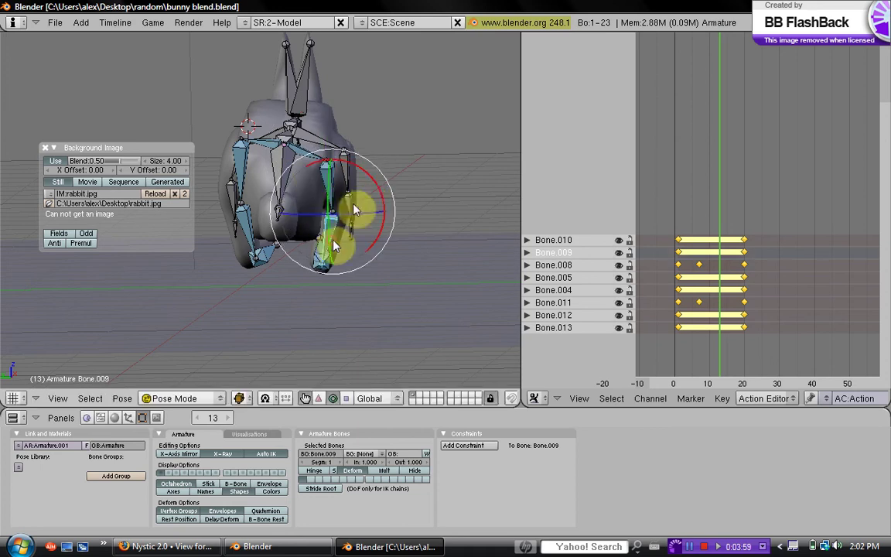
# Step: Adjust the right hip bone (Bone.005) with two small moves, checking the leg pose from the front and side
pyautogui.moveTo(372, 199); pyautogui.dragTo(316, 159, button='middle')
pyautogui.rightClick(317, 157)
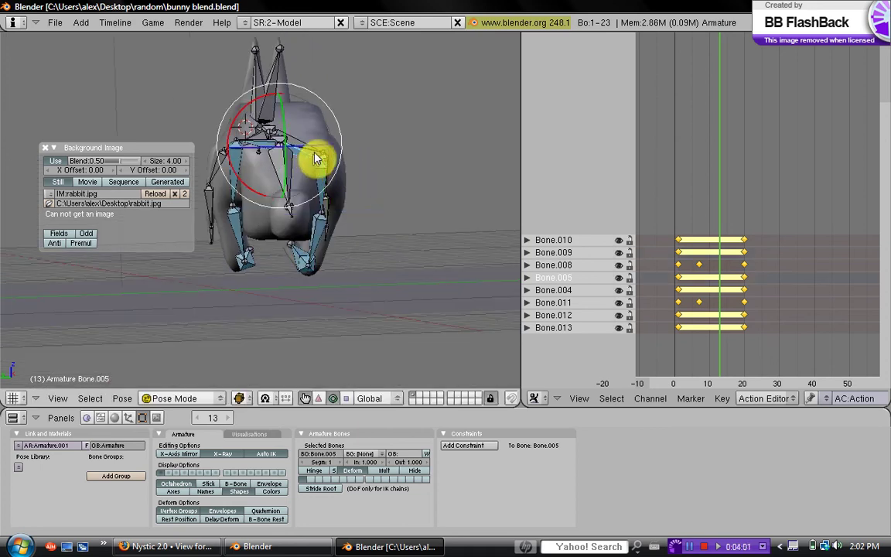
pyautogui.press('g')
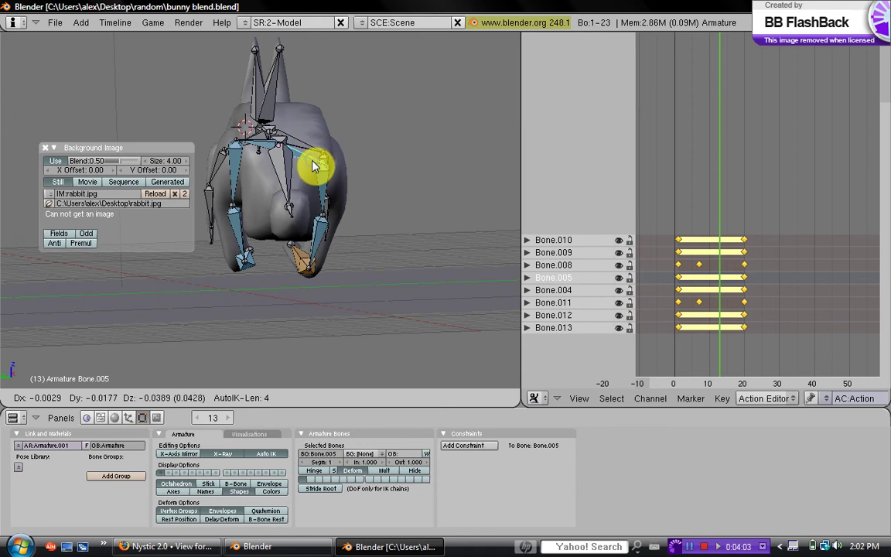
pyautogui.click(315, 165)
pyautogui.moveTo(369, 211); pyautogui.dragTo(272, 253, button='middle')
pyautogui.moveTo(370, 219); pyautogui.dragTo(243, 199, button='middle')
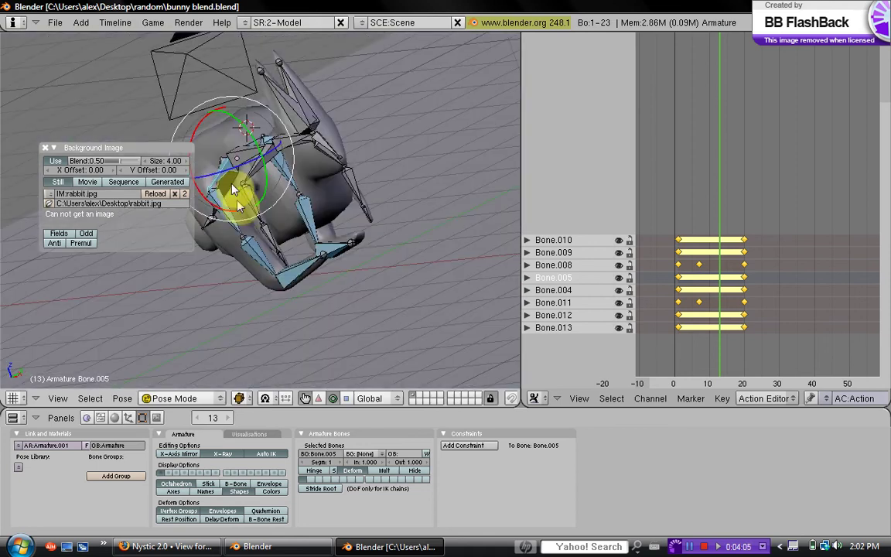
pyautogui.rightClick(217, 190)
pyautogui.rightClick(214, 184)
pyautogui.press('g')
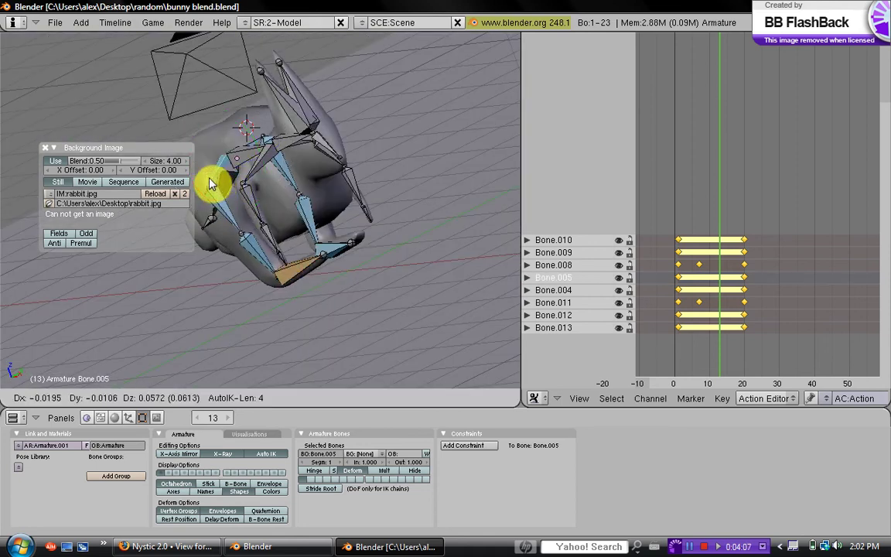
pyautogui.click(209, 186)
# Step: Move the right lower-leg bone (Bone.009) slightly and insert a VisualLocRot key on it at frame 13
pyautogui.moveTo(209, 186); pyautogui.dragTo(320, 244, button='middle')
pyautogui.rightClick(329, 253)
pyautogui.press('g')
pyautogui.click(335, 252)
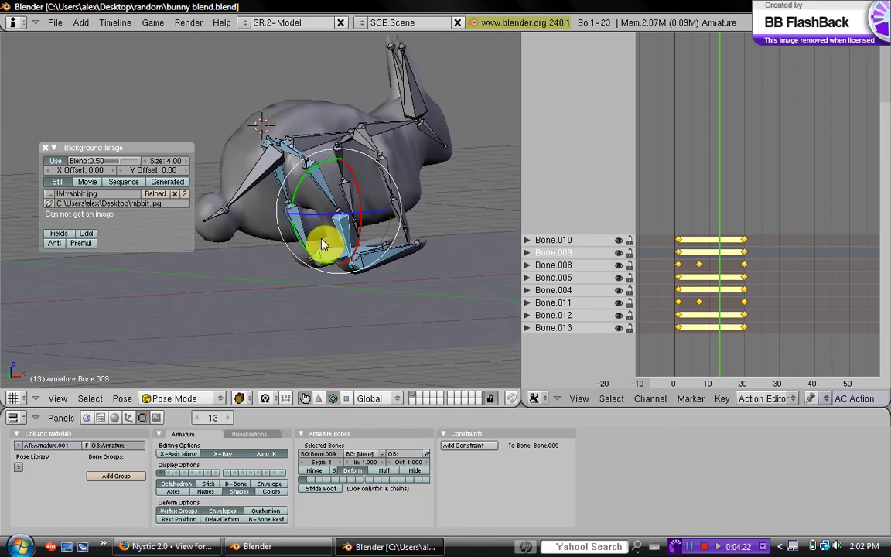
pyautogui.press('i')
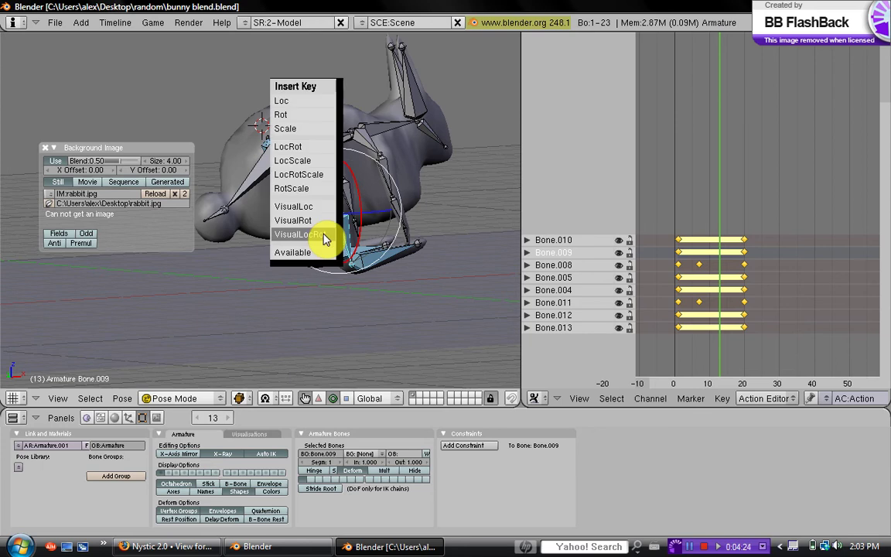
pyautogui.click(325, 240)
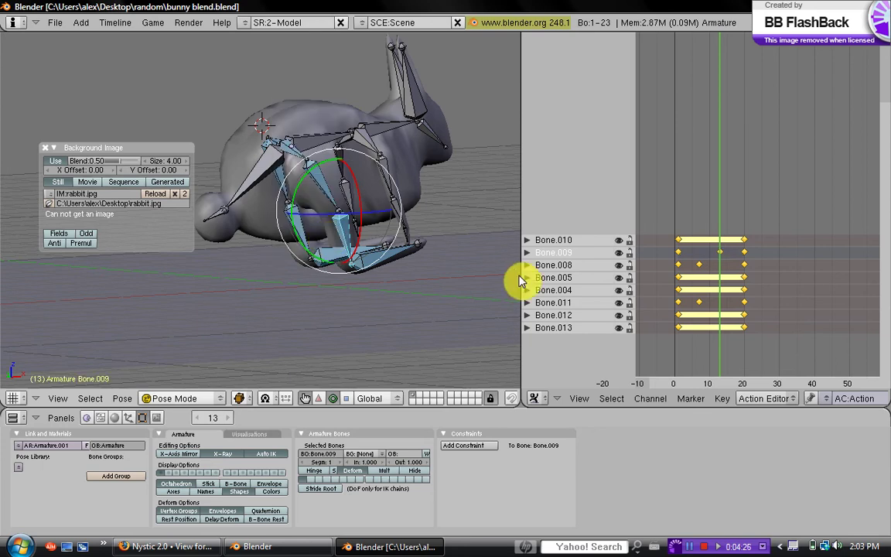
# Step: Insert VisualLocRot keys on the left lower-leg bone (Bone.012) and right foot bone (Bone.010) at frame 13
pyautogui.moveTo(336, 225); pyautogui.dragTo(229, 239, button='middle')
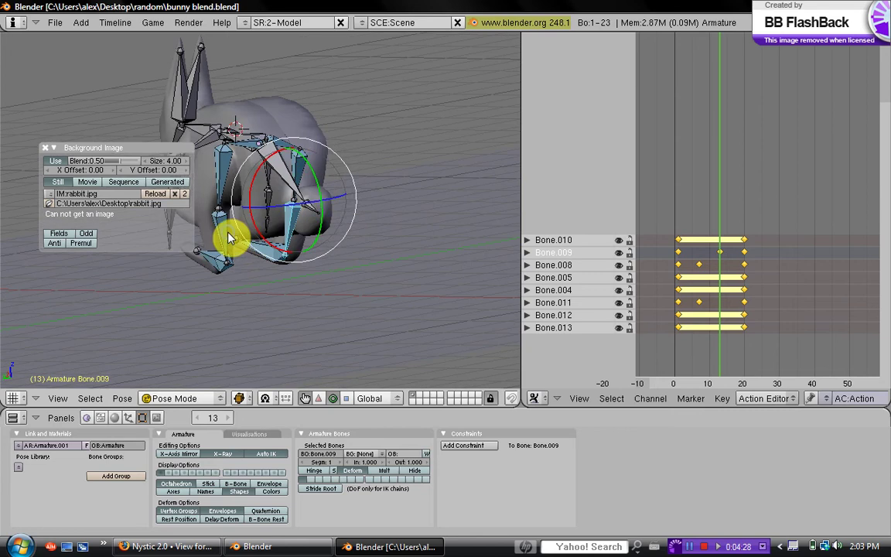
pyautogui.rightClick(230, 238)
pyautogui.press('i')
pyautogui.click(230, 238)
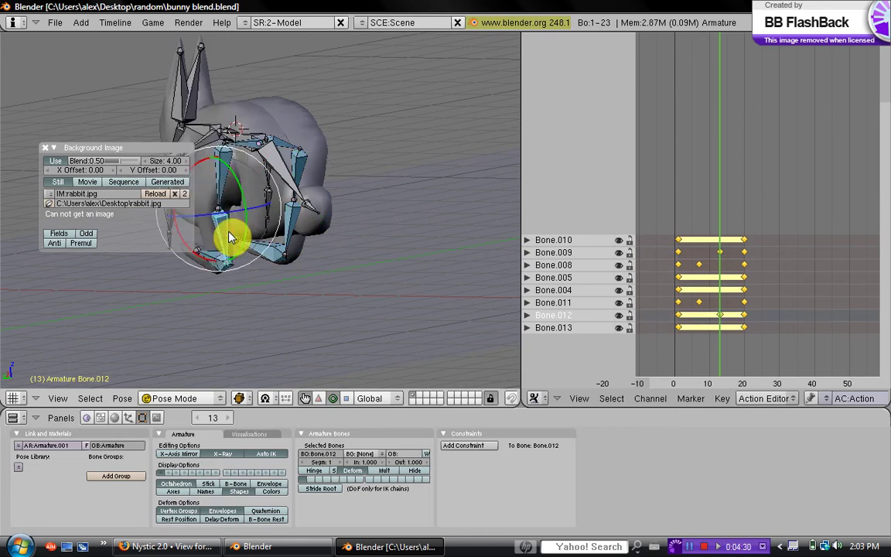
pyautogui.moveTo(231, 249); pyautogui.dragTo(368, 260, button='middle')
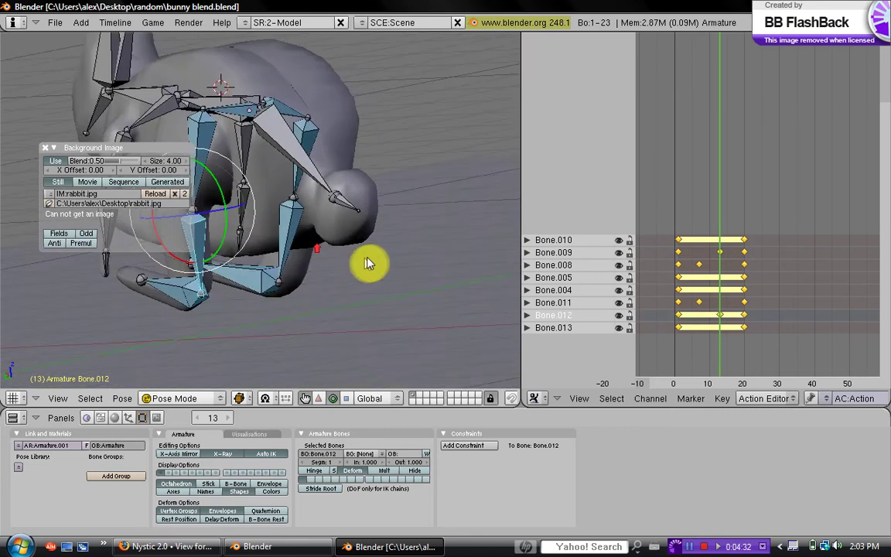
pyautogui.moveTo(424, 257); pyautogui.dragTo(352, 300, button='middle')
pyautogui.rightClick(355, 295)
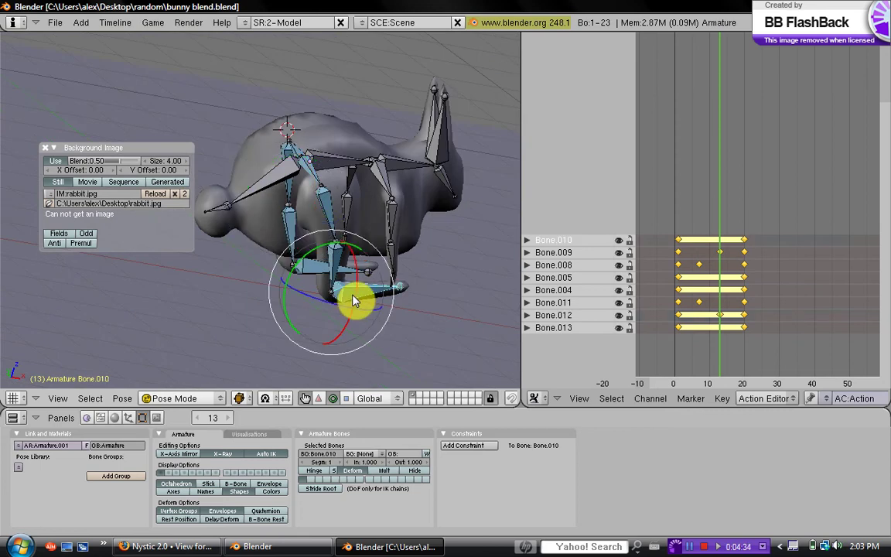
pyautogui.press('i')
pyautogui.click(354, 298)
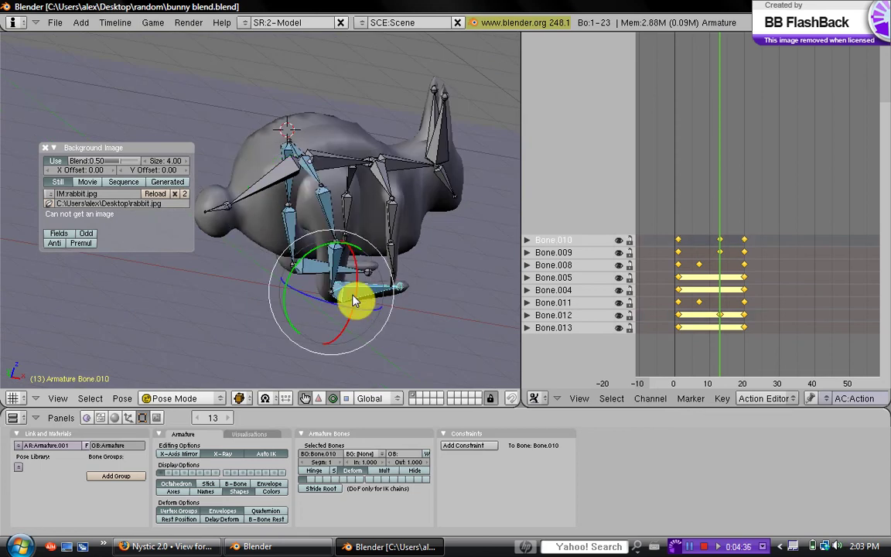
# Step: Insert the VisualLocRot key on the right lower-leg bone (Bone.009) again at frame 13
pyautogui.rightClick(337, 281)
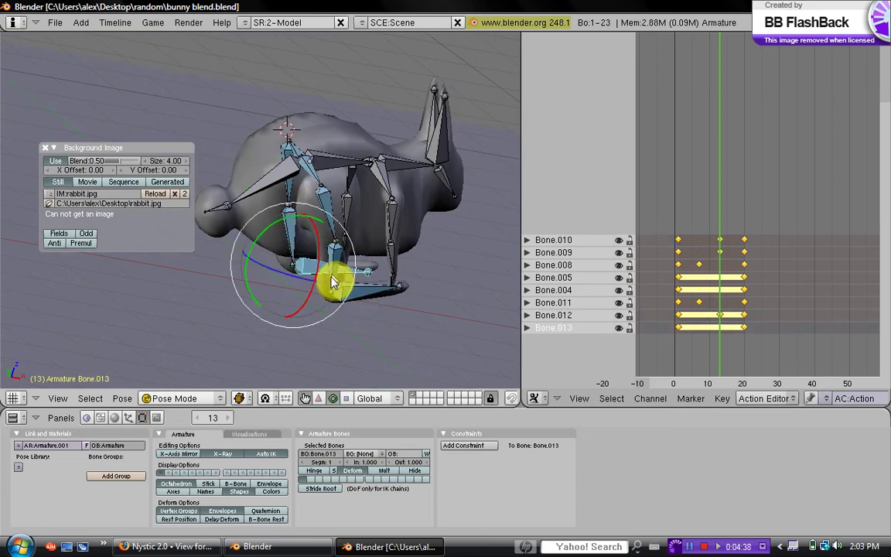
pyautogui.rightClick(336, 279)
pyautogui.moveTo(335, 279); pyautogui.dragTo(357, 285, button='middle')
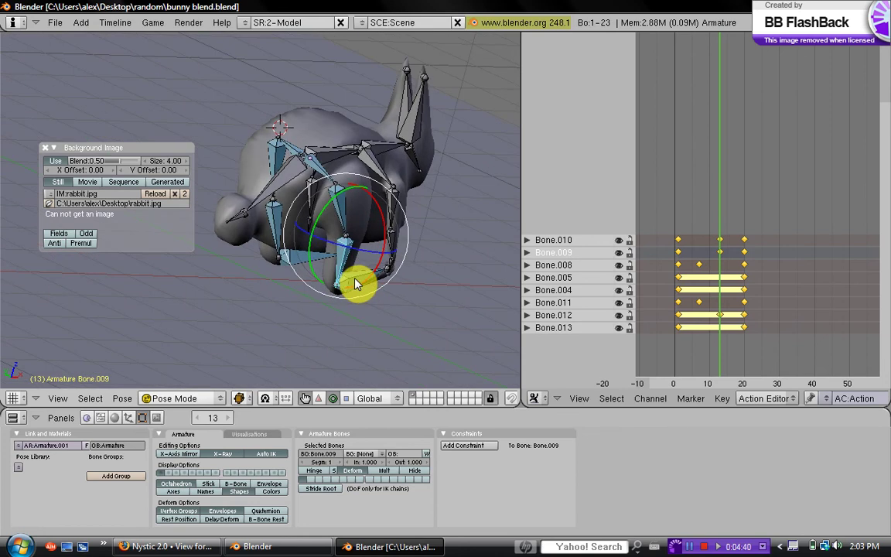
pyautogui.press('i')
pyautogui.click(354, 283)
# Step: Insert VisualLocRot keys on the right thigh bone (Bone.008) and right hip bone (Bone.005) at frame 13
pyautogui.rightClick(347, 224)
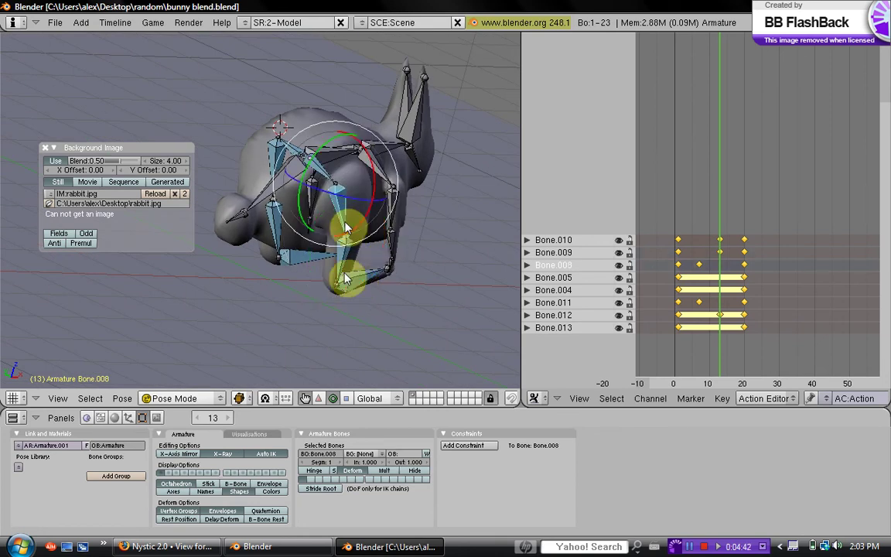
pyautogui.moveTo(346, 228)
pyautogui.mouseDown(button='middle')
pyautogui.moveTo(368, 293)
pyautogui.moveTo(352, 247)
pyautogui.mouseUp(button='middle')
pyautogui.press('i')
pyautogui.click(353, 246)
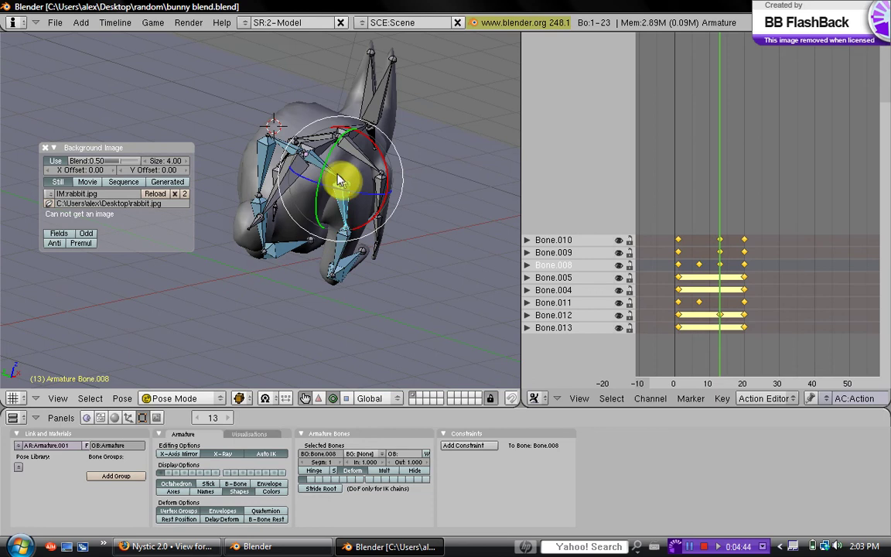
pyautogui.rightClick(336, 180)
pyautogui.press('i')
pyautogui.click(333, 178)
# Step: Insert VisualLocRot keys on the left hip bone (Bone.004) and left thigh bone (Bone.011) at frame 13
pyautogui.moveTo(333, 178); pyautogui.dragTo(374, 246, button='middle')
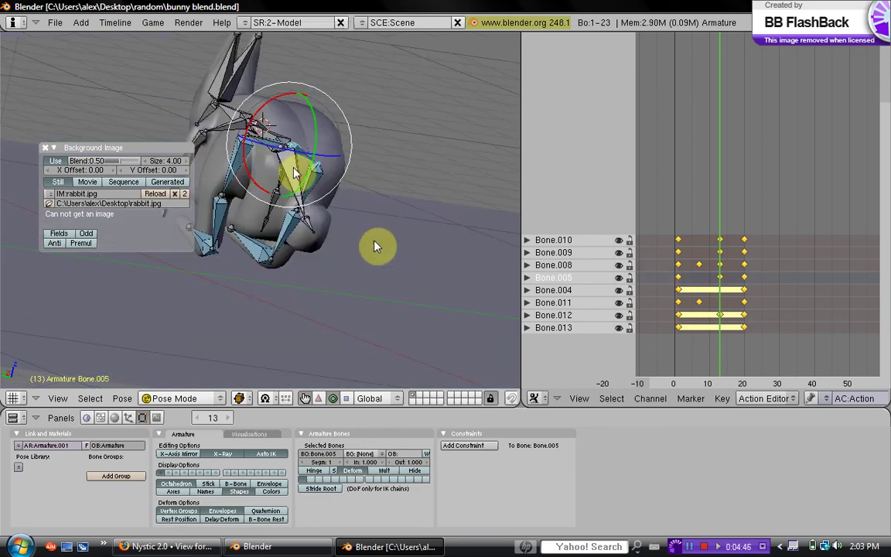
pyautogui.rightClick(268, 167)
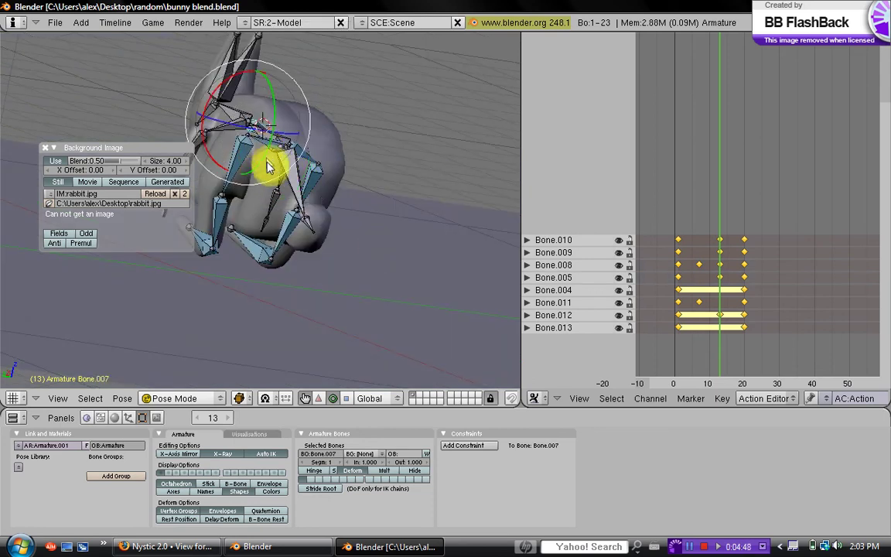
pyautogui.moveTo(267, 167); pyautogui.dragTo(258, 149, button='middle')
pyautogui.rightClick(256, 148)
pyautogui.press('i')
pyautogui.click(255, 147)
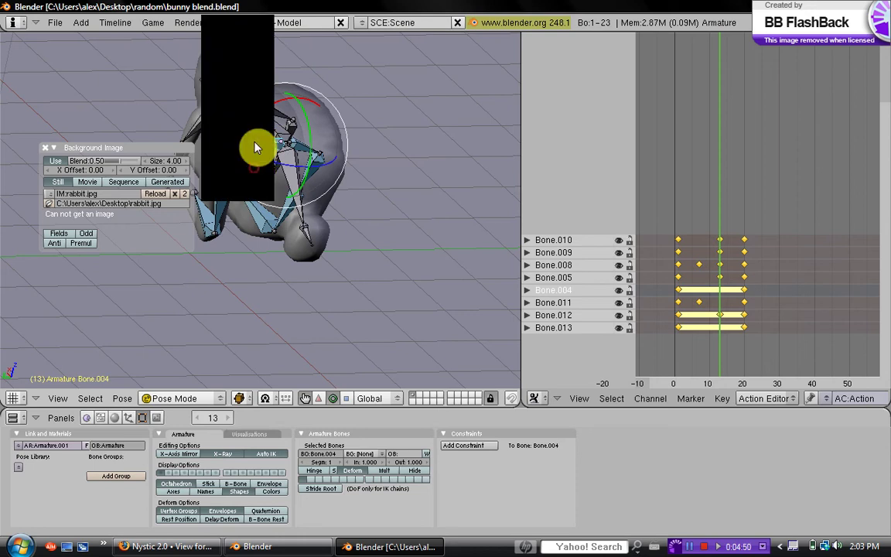
pyautogui.rightClick(240, 169)
pyautogui.press('i')
pyautogui.click(243, 171)
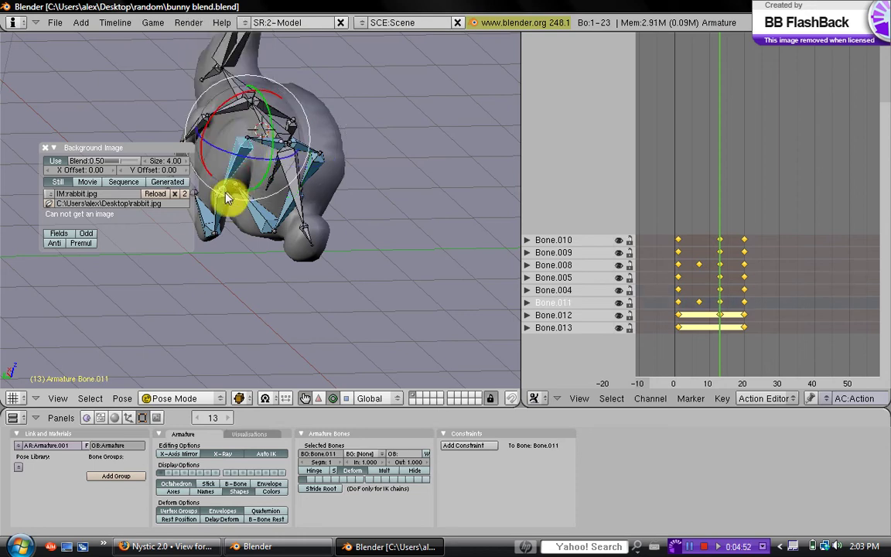
# Step: Insert VisualLocRot keys on the left lower-leg bone (Bone.012) and left foot bone (Bone.013) at frame 13
pyautogui.rightClick(229, 195)
pyautogui.press('i')
pyautogui.click(228, 198)
pyautogui.rightClick(210, 215)
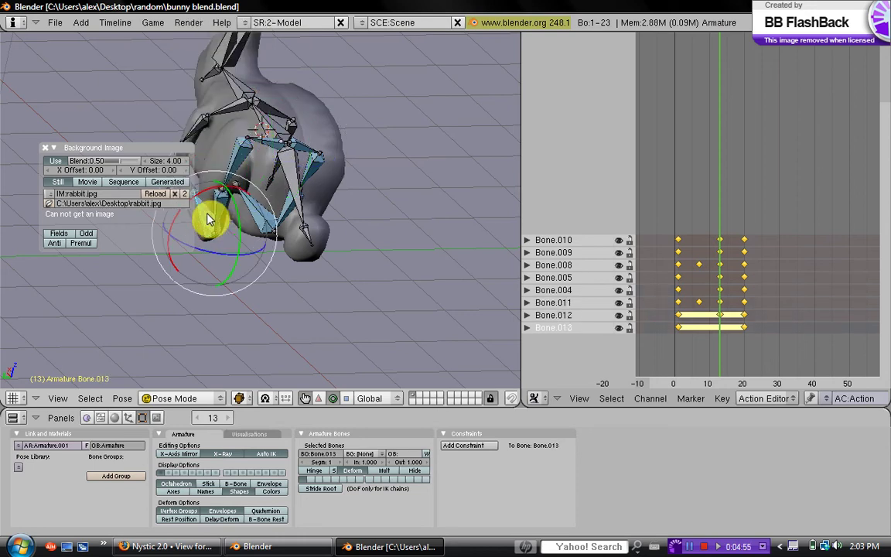
pyautogui.press('i')
pyautogui.click(209, 213)
# Step: Go to frame 7 and reposition the right hind leg using its lower-leg bone (Bone.009)
pyautogui.moveTo(718, 284); pyautogui.dragTo(699, 289)
pyautogui.moveTo(259, 183); pyautogui.dragTo(239, 234, button='middle')
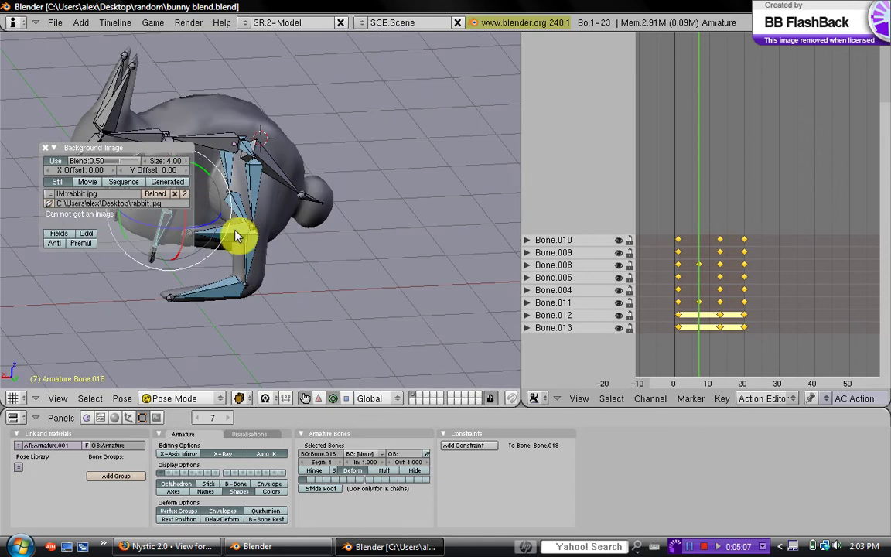
pyautogui.rightClick(299, 246)
pyautogui.moveTo(299, 246)
pyautogui.mouseDown(button='middle')
pyautogui.moveTo(309, 230)
pyautogui.moveTo(239, 215)
pyautogui.moveTo(314, 259)
pyautogui.moveTo(308, 222)
pyautogui.moveTo(315, 227)
pyautogui.moveTo(304, 241)
pyautogui.mouseUp(button='middle')
pyautogui.moveTo(304, 240); pyautogui.dragTo(313, 258, button='right')
pyautogui.moveTo(314, 257); pyautogui.dragTo(220, 179, button='middle')
pyautogui.moveTo(199, 179); pyautogui.dragTo(267, 202)
pyautogui.moveTo(267, 202); pyautogui.dragTo(324, 248, button='right')
pyautogui.moveTo(324, 249)
pyautogui.mouseDown(button='middle')
pyautogui.moveTo(258, 225)
pyautogui.moveTo(328, 205)
pyautogui.moveTo(331, 277)
pyautogui.moveTo(334, 239)
pyautogui.mouseUp(button='middle')
pyautogui.moveTo(334, 239); pyautogui.dragTo(318, 219)
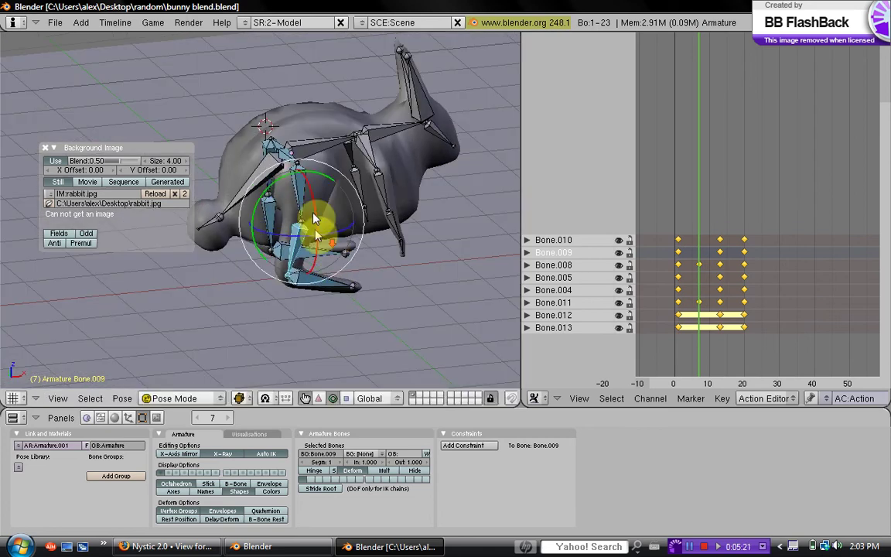
pyautogui.moveTo(313, 221); pyautogui.dragTo(300, 237, button='right')
pyautogui.moveTo(334, 247); pyautogui.dragTo(269, 249, button='middle')
pyautogui.moveTo(236, 251); pyautogui.dragTo(275, 231, button='right')
pyautogui.moveTo(303, 254); pyautogui.dragTo(258, 229, button='middle')
pyautogui.moveTo(258, 230)
pyautogui.mouseDown(button='right')
pyautogui.moveTo(248, 225)
pyautogui.moveTo(253, 238)
pyautogui.mouseUp(button='right')
pyautogui.moveTo(253, 238); pyautogui.dragTo(285, 226, button='middle')
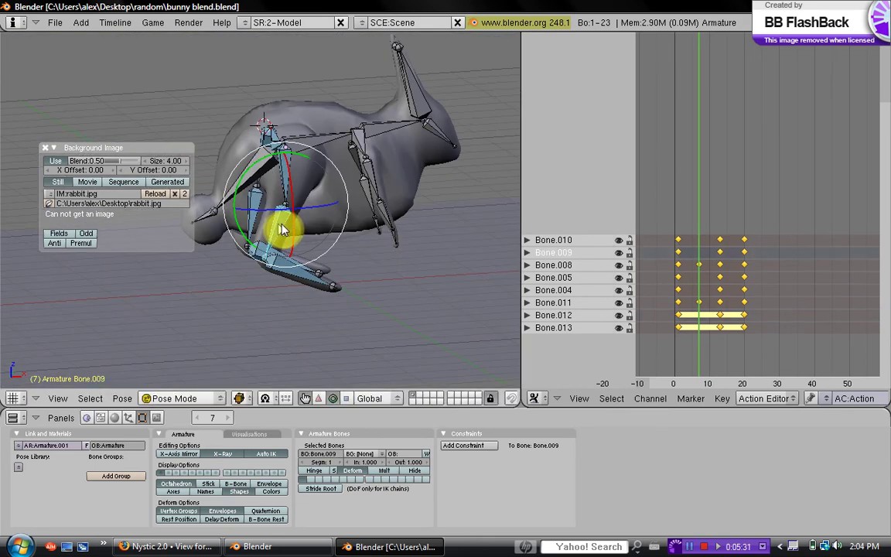
# Step: Insert VisualLocRot keys on the right foot bone (Bone.010) and right lower-leg bone (Bone.009) at frame 7
pyautogui.rightClick(314, 279)
pyautogui.rightClick(354, 294)
pyautogui.moveTo(355, 294); pyautogui.dragTo(355, 294, button='middle')
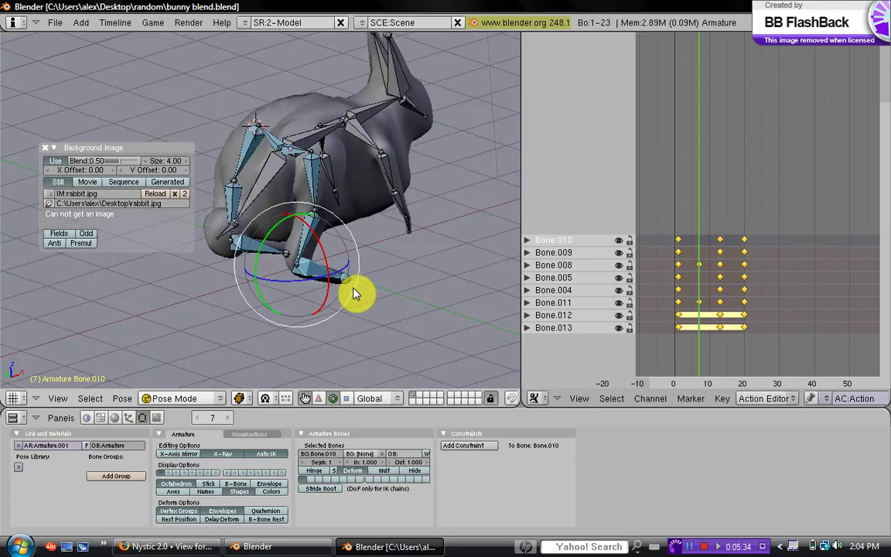
pyautogui.press('i')
pyautogui.click(356, 289)
pyautogui.rightClick(314, 248)
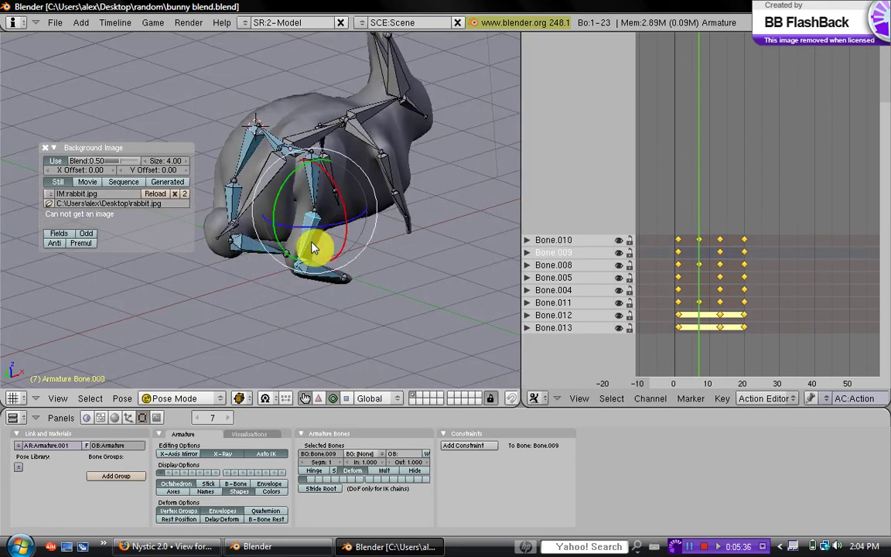
pyautogui.press('i')
pyautogui.click(314, 247)
# Step: Insert VisualLocRot keys on the right thigh bone (Bone.008) and right hip bone (Bone.005) at frame 7
pyautogui.rightClick(317, 196)
pyautogui.press('i')
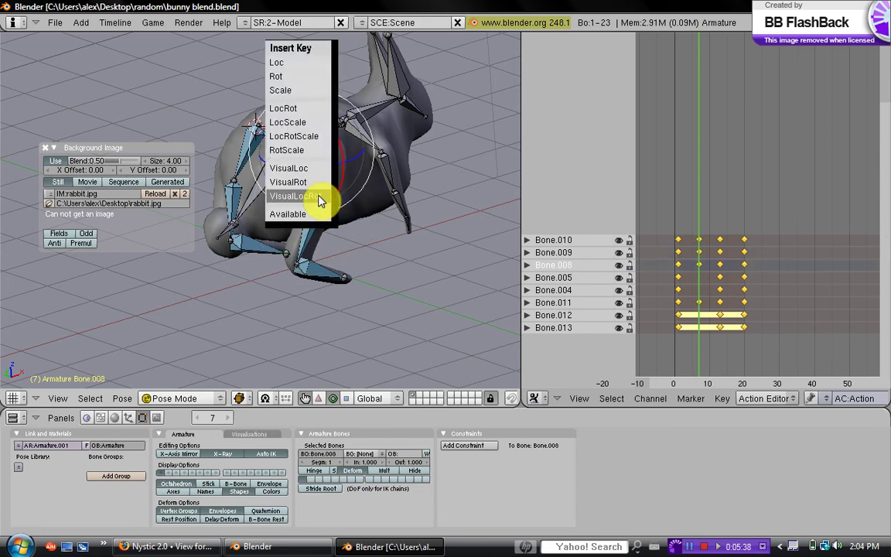
pyautogui.click(315, 194)
pyautogui.moveTo(292, 223); pyautogui.dragTo(322, 163, button='middle')
pyautogui.rightClick(317, 167)
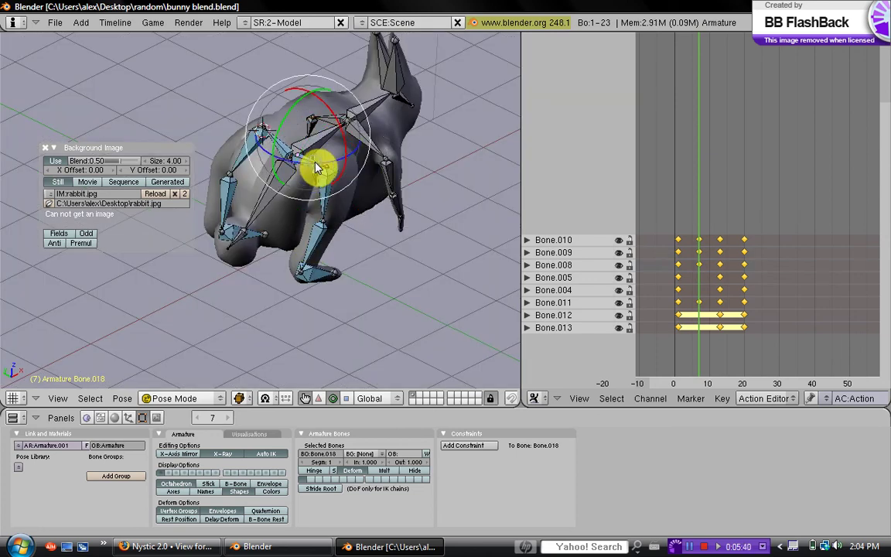
pyautogui.press('i')
pyautogui.click(318, 169)
# Step: Insert VisualLocRot keys on the left hip, lower-leg and foot bones (Bone.004, Bone.012 and Bone.013) at frame 7
pyautogui.rightClick(289, 153)
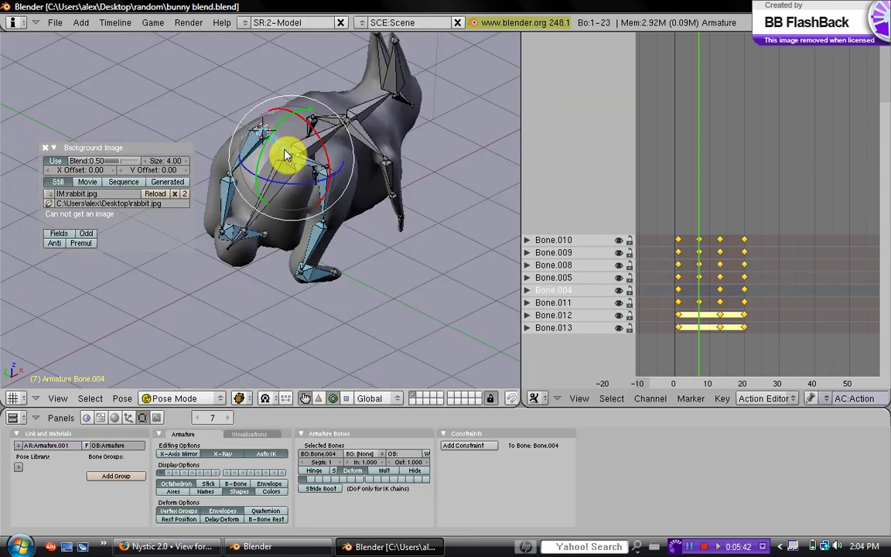
pyautogui.moveTo(269, 223); pyautogui.dragTo(309, 263, button='middle')
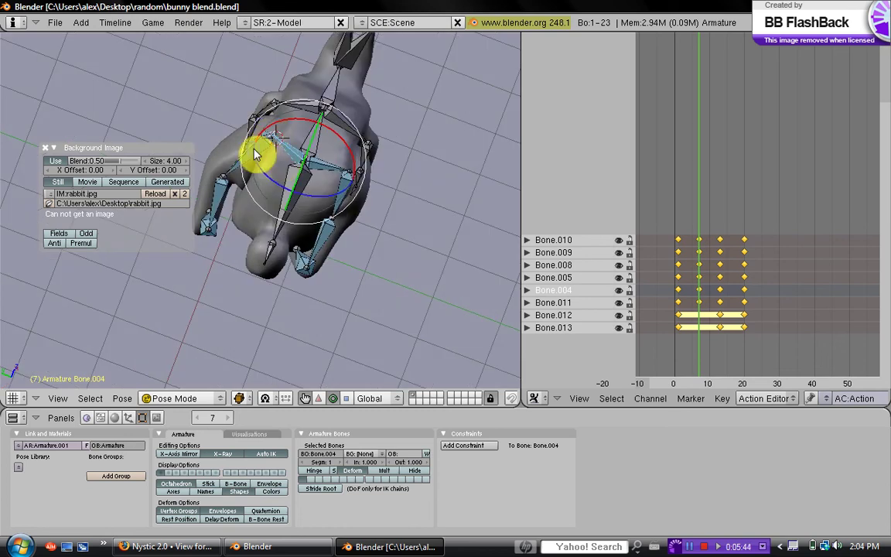
pyautogui.rightClick(255, 155)
pyautogui.rightClick(229, 189)
pyautogui.press('i')
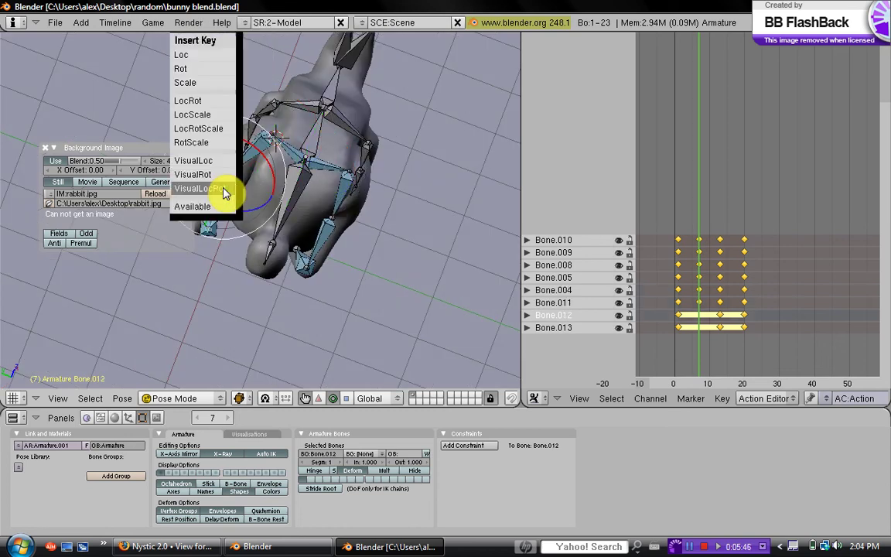
pyautogui.click(226, 193)
pyautogui.moveTo(224, 197); pyautogui.dragTo(209, 224, button='middle')
pyautogui.rightClick(208, 227)
pyautogui.press('i')
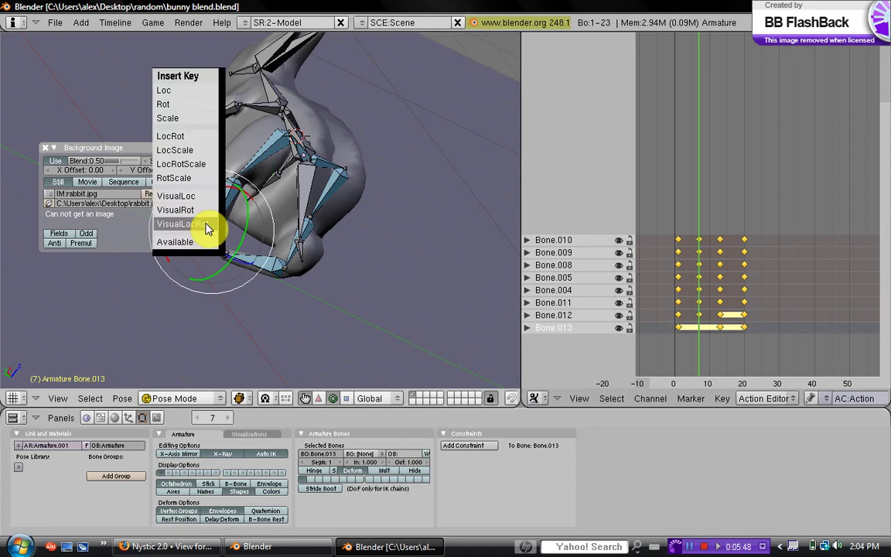
pyautogui.click(206, 229)
# Step: Scrub through the hop to review it, ending at frame 1, and move the Background Image panel clear of the rabbit
pyautogui.moveTo(755, 325); pyautogui.dragTo(673, 325)
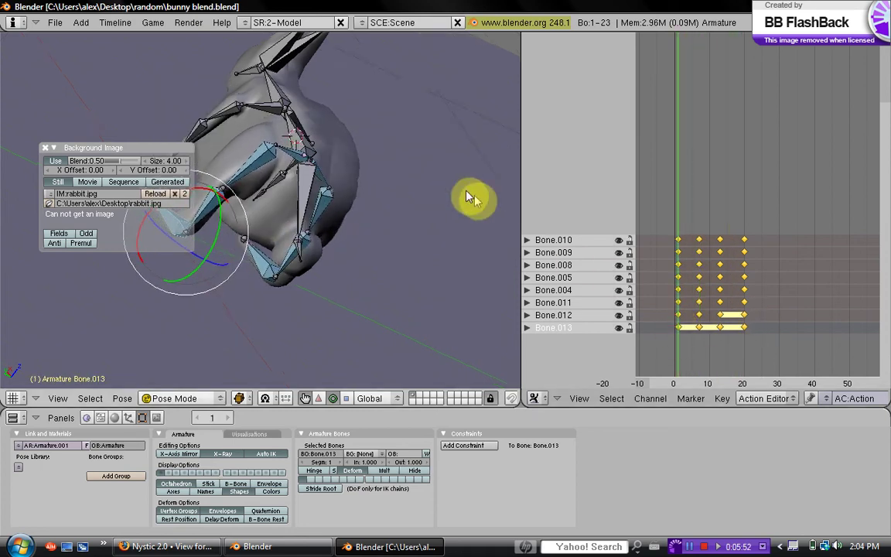
pyautogui.moveTo(470, 198); pyautogui.dragTo(541, 192, button='middle')
pyautogui.moveTo(377, 213); pyautogui.dragTo(116, 152, button='middle')
pyautogui.moveTo(116, 153); pyautogui.dragTo(78, 99)
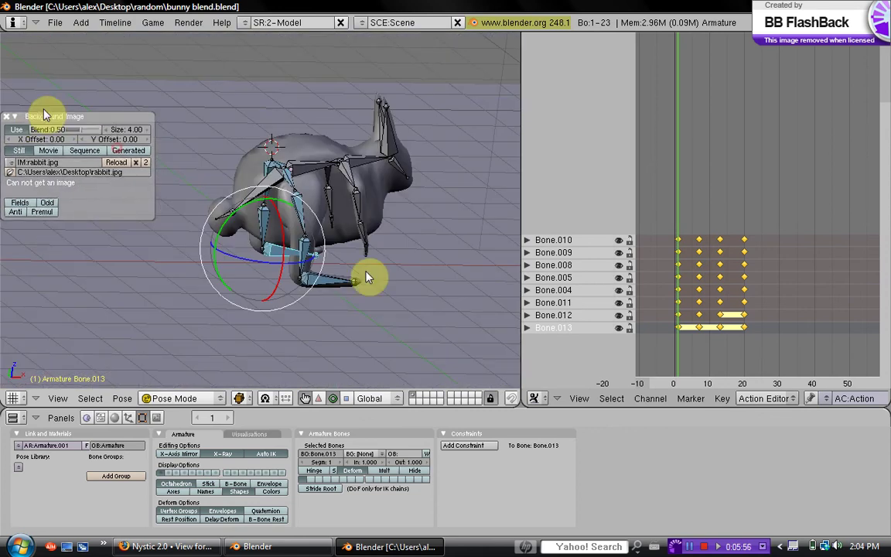
pyautogui.click(687, 343)
pyautogui.moveTo(688, 341); pyautogui.dragTo(670, 354)
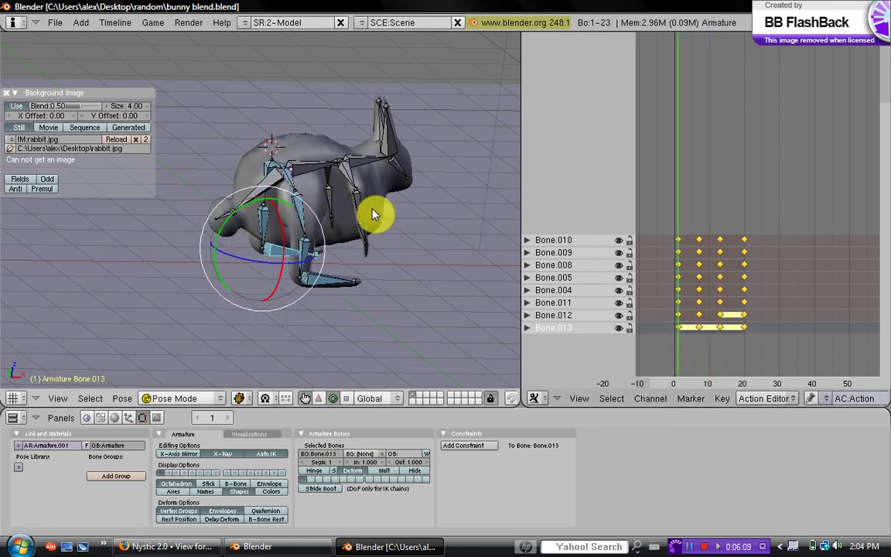
pyautogui.rightClick(303, 214)
pyautogui.moveTo(328, 235); pyautogui.dragTo(255, 184, button='middle')
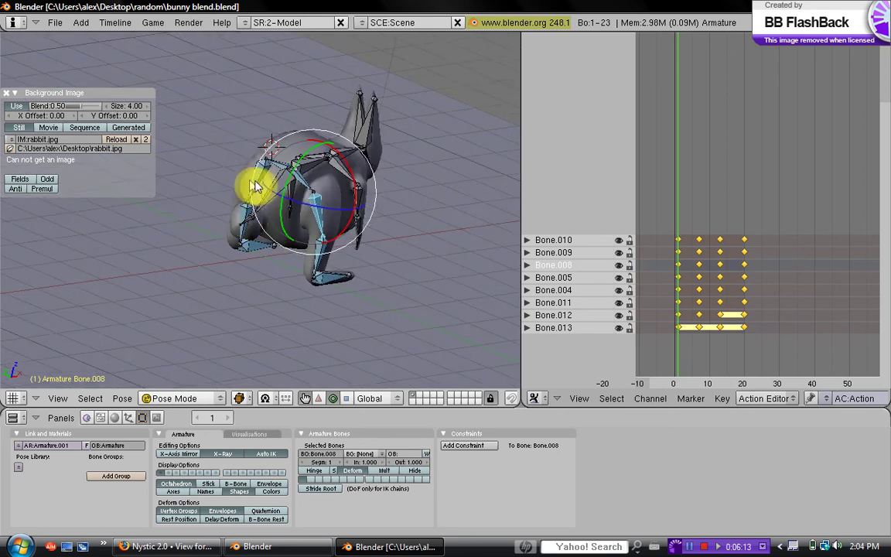
pyautogui.keyDown('shift'); pyautogui.rightClick(318, 205); pyautogui.keyUp('shift')
pyautogui.moveTo(318, 205); pyautogui.dragTo(318, 185, button='middle')
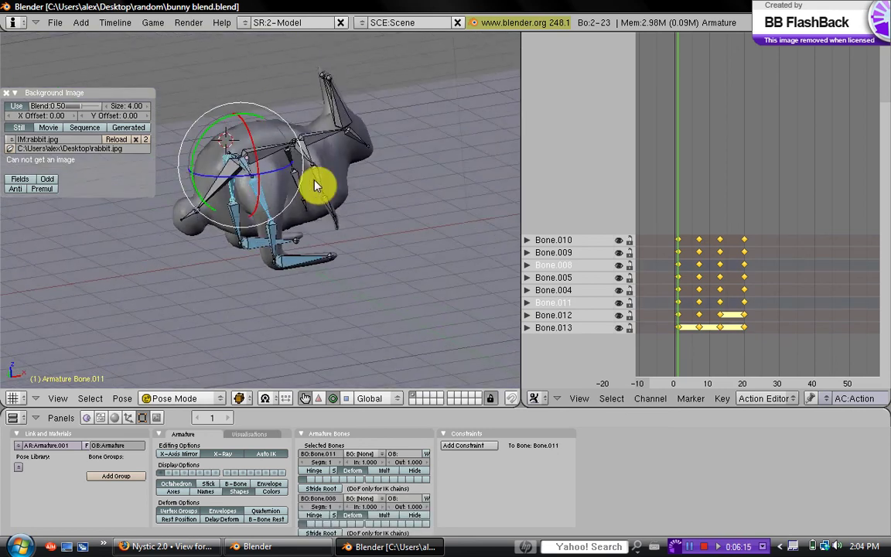
pyautogui.press('g')
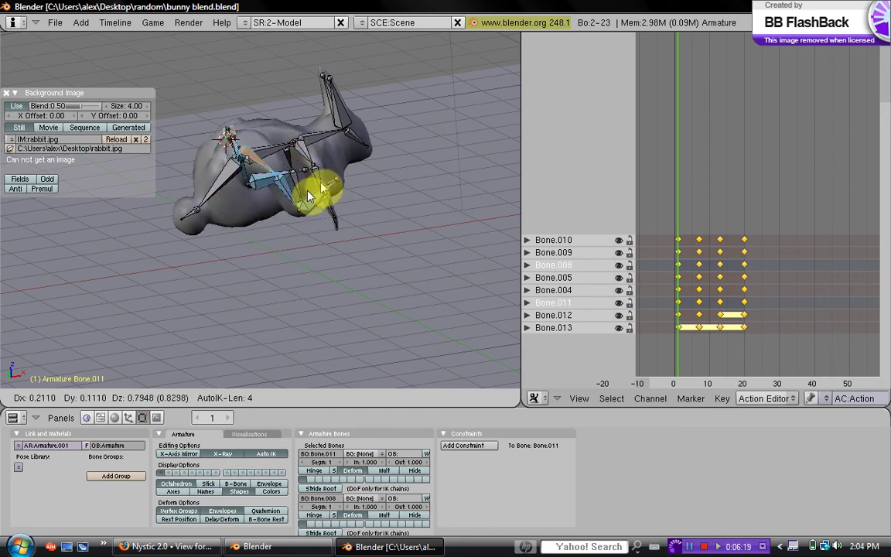
pyautogui.press('Escape')
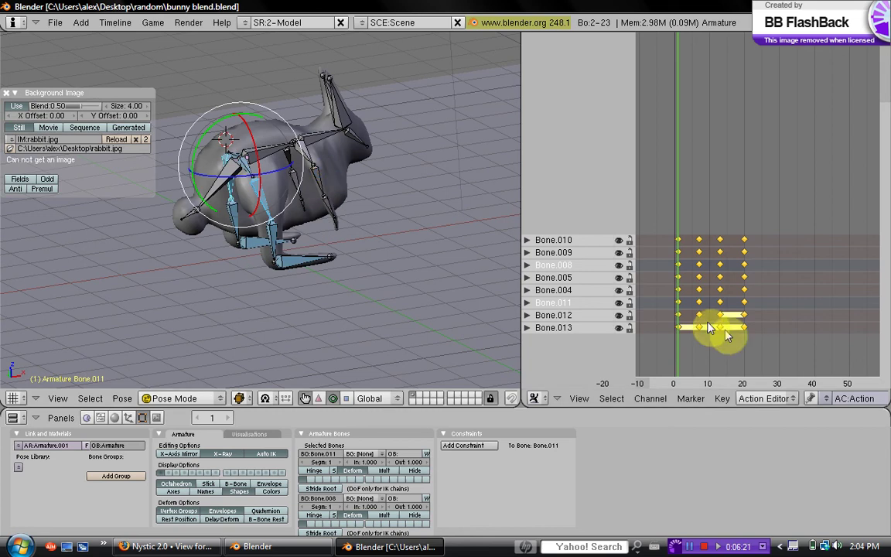
# Step: Scrub the timeline back to frame 1 and rename the armature's action as hop
pyautogui.moveTo(687, 312)
pyautogui.mouseDown()
pyautogui.moveTo(746, 322)
pyautogui.moveTo(670, 317)
pyautogui.mouseUp()
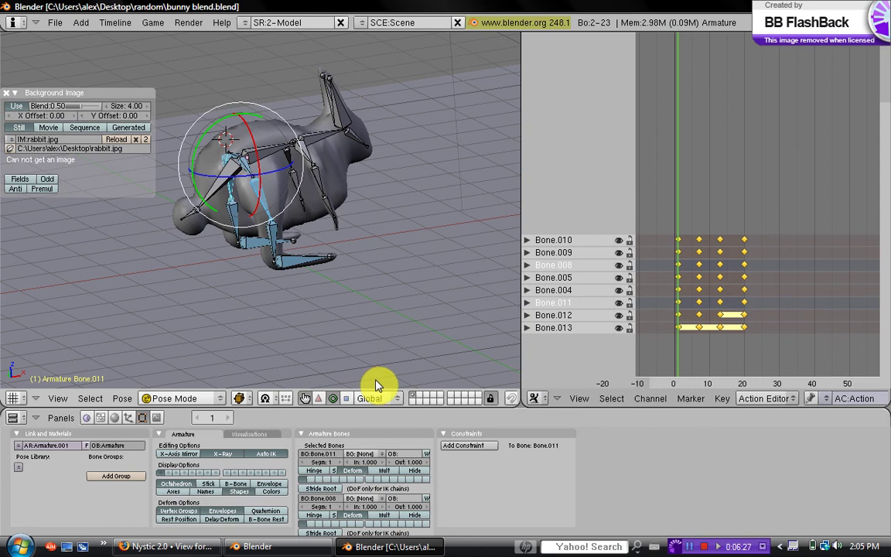
pyautogui.moveTo(308, 252); pyautogui.dragTo(279, 251, button='middle')
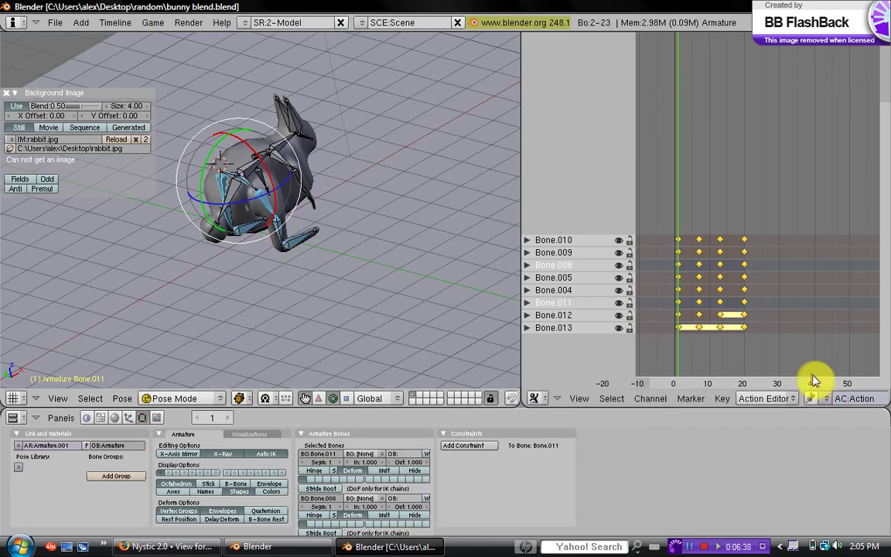
pyautogui.moveTo(815, 397); pyautogui.dragTo(730, 400, button='middle')
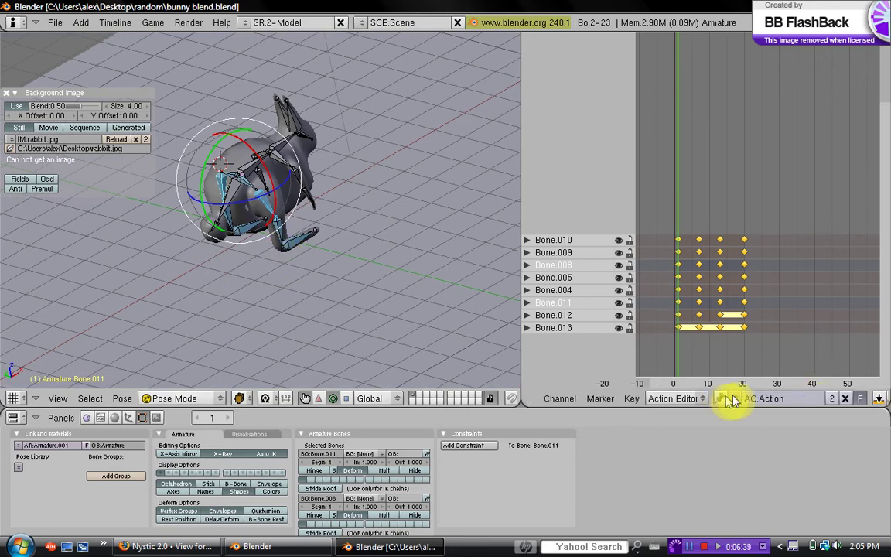
pyautogui.click(776, 403)
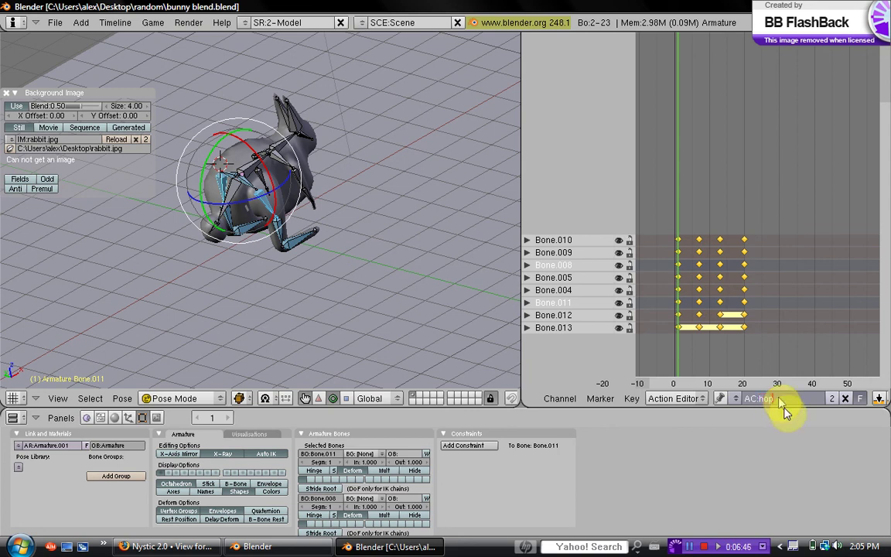
pyautogui.press('Return')
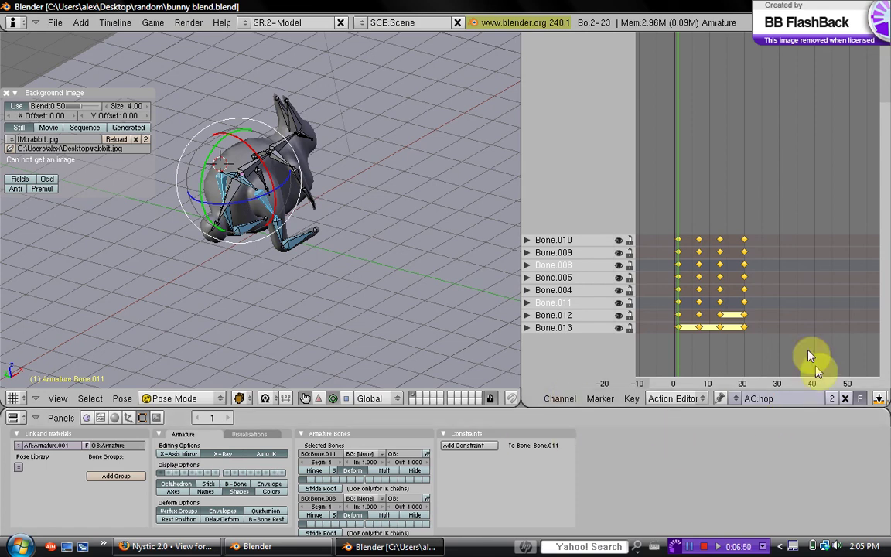
# Step: Switch the armature from Pose Mode to Object Mode
pyautogui.scroll(-1, 635, 189)
pyautogui.moveTo(379, 208); pyautogui.dragTo(396, 231, button='middle')
pyautogui.moveTo(113, 214); pyautogui.dragTo(199, 324, button='middle')
pyautogui.click(200, 398)
pyautogui.click(199, 389)
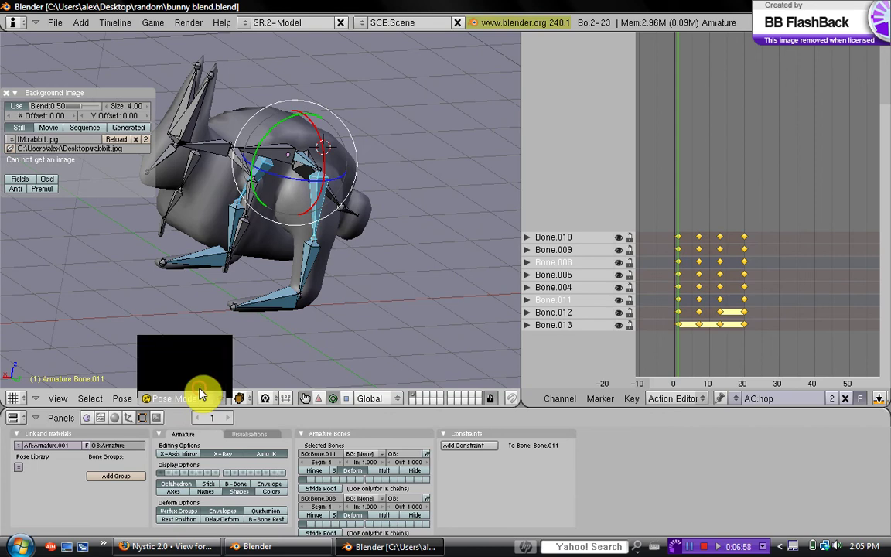
pyautogui.moveTo(324, 260); pyautogui.dragTo(337, 258, button='middle')
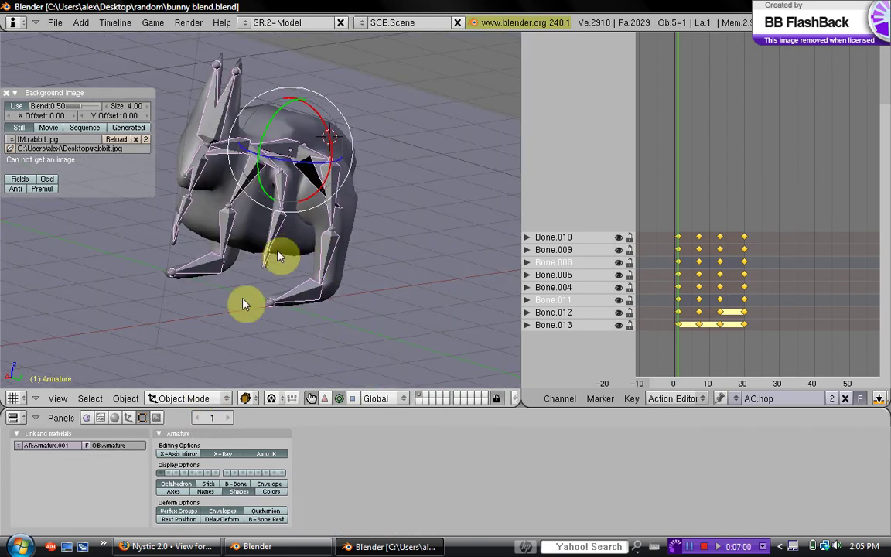
# Step: Add an Always sensor, an AND controller and a Motion actuator to the armature's game logic and link them together
pyautogui.click(87, 419)
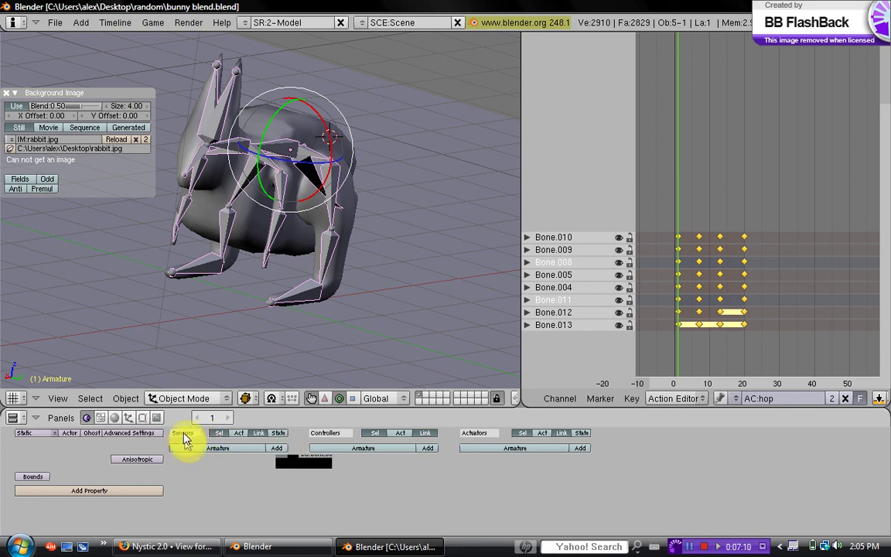
pyautogui.click(277, 448)
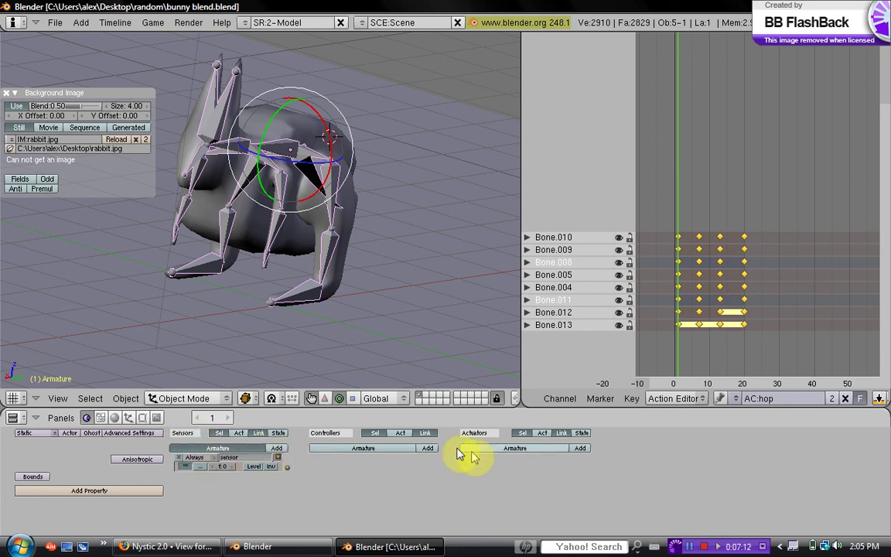
pyautogui.click(428, 449)
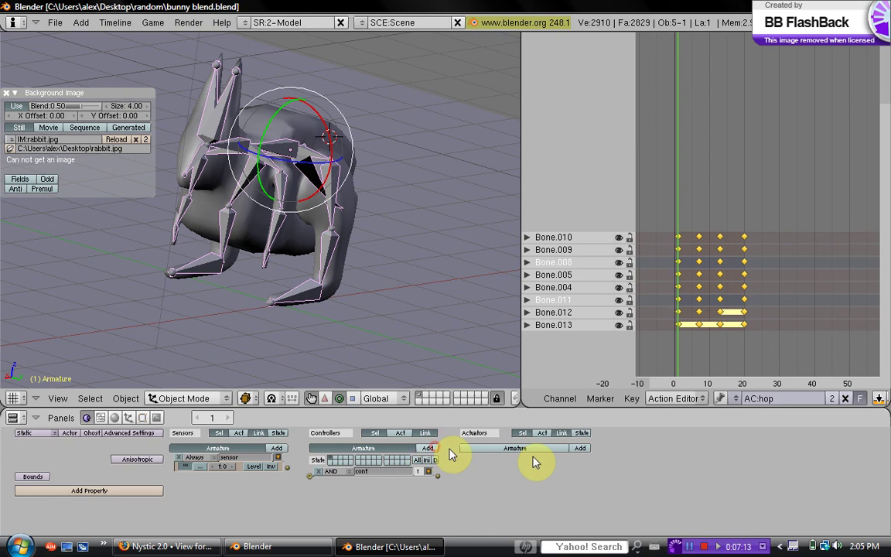
pyautogui.click(580, 449)
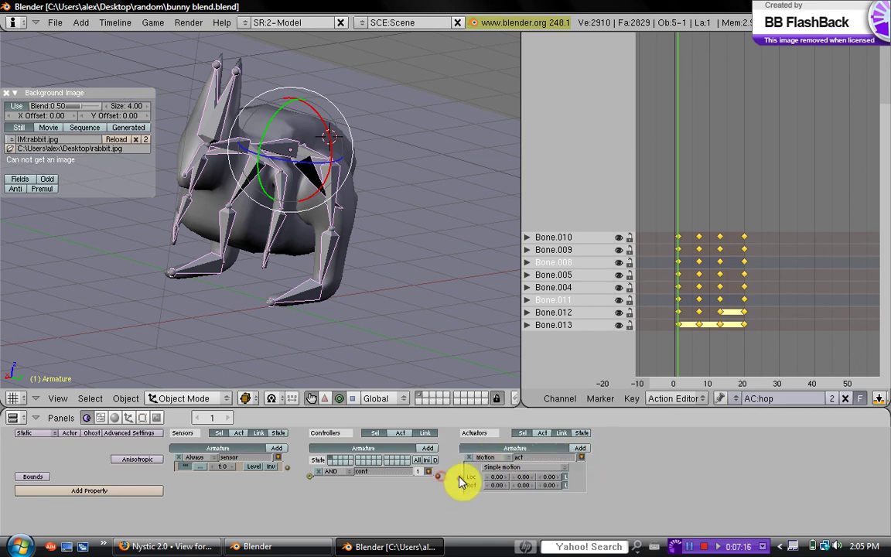
pyautogui.moveTo(461, 481); pyautogui.dragTo(460, 477)
pyautogui.moveTo(287, 468); pyautogui.dragTo(308, 476)
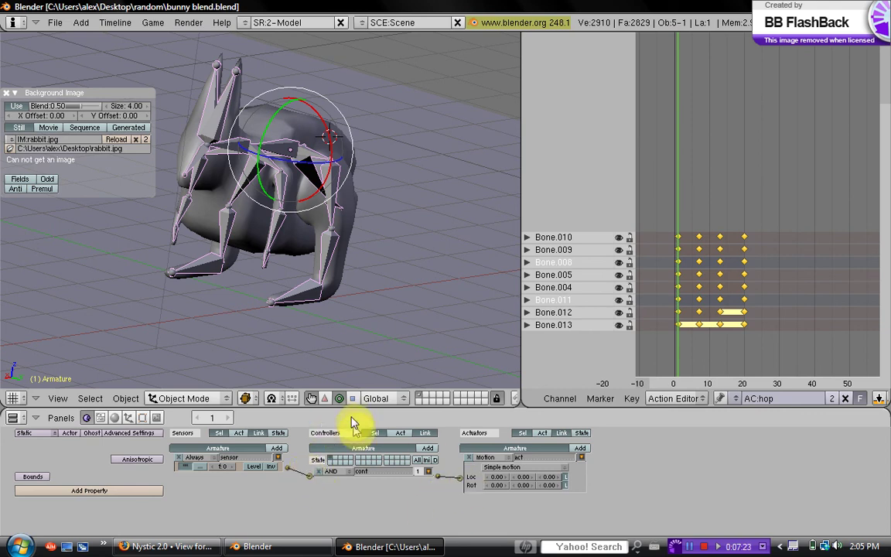
# Step: Change the armature's Always sensor to a Keyboard sensor and assign Uparrow as its key
pyautogui.moveTo(314, 339); pyautogui.dragTo(216, 387, button='middle')
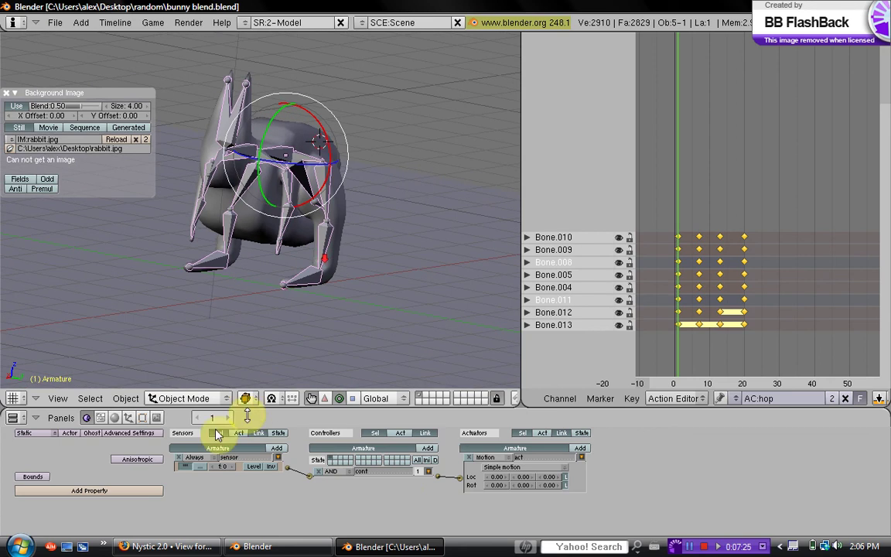
pyautogui.moveTo(294, 153); pyautogui.dragTo(191, 91, button='middle')
pyautogui.moveTo(185, 206); pyautogui.dragTo(237, 211, button='middle')
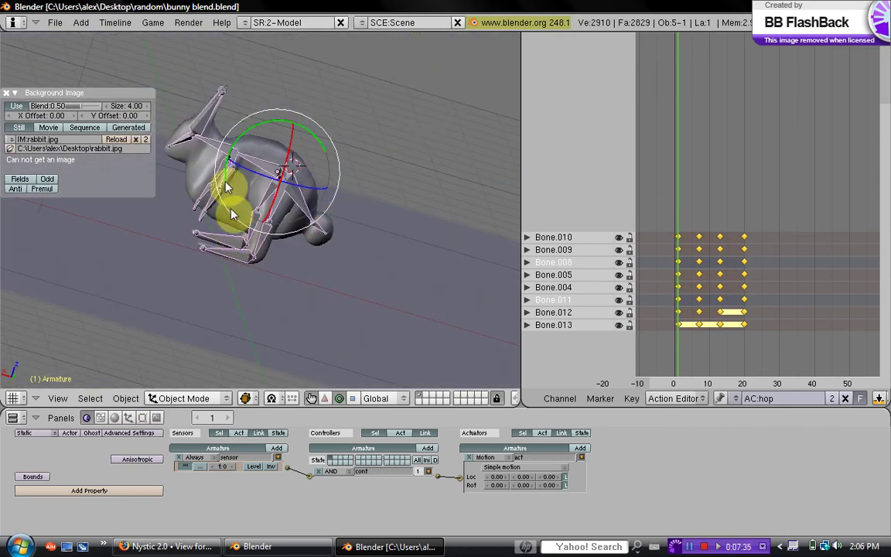
pyautogui.click(203, 460)
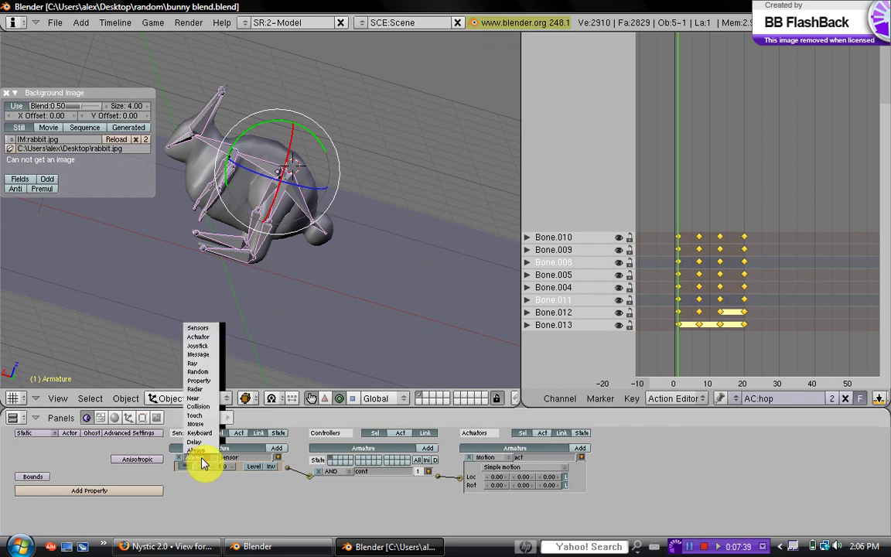
pyautogui.click(198, 433)
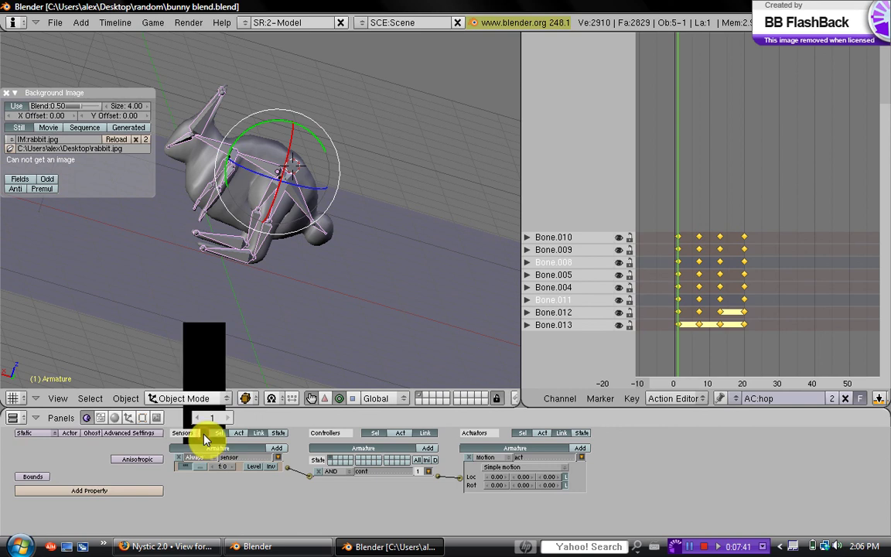
pyautogui.click(204, 477)
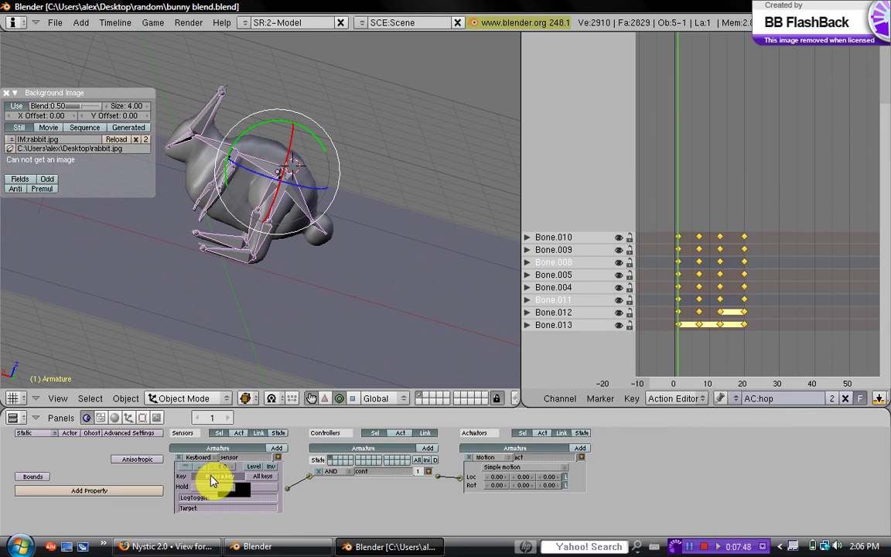
pyautogui.press('Up')
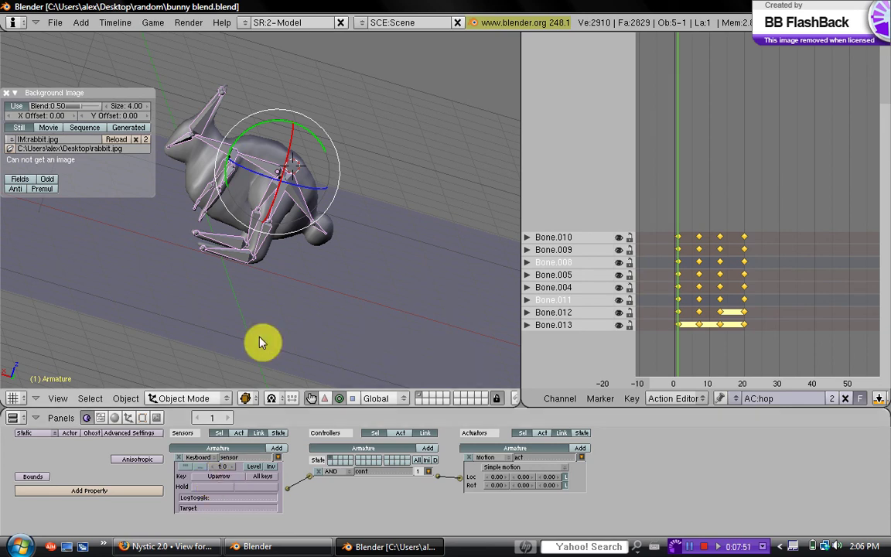
# Step: Change the armature's Motion actuator to an Action actuator and assign it the hop action
pyautogui.moveTo(271, 276); pyautogui.dragTo(213, 234, button='middle')
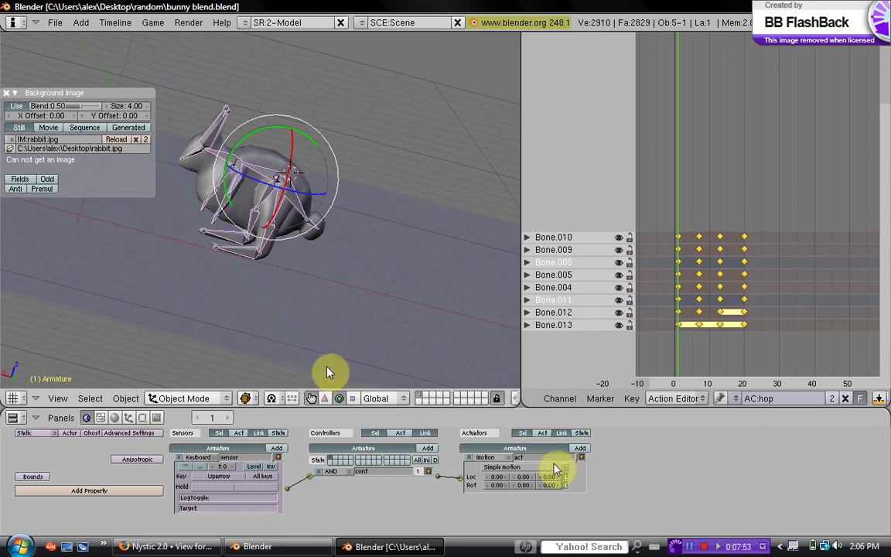
pyautogui.click(498, 459)
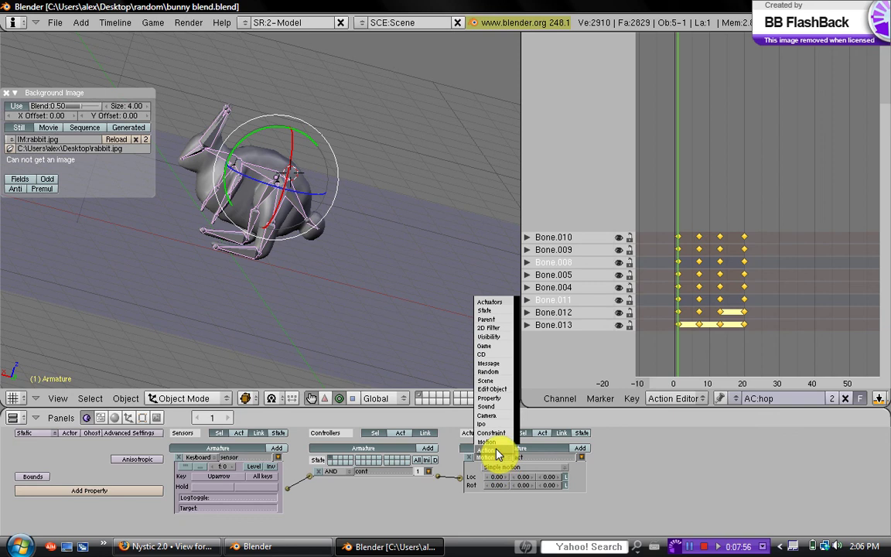
pyautogui.click(496, 451)
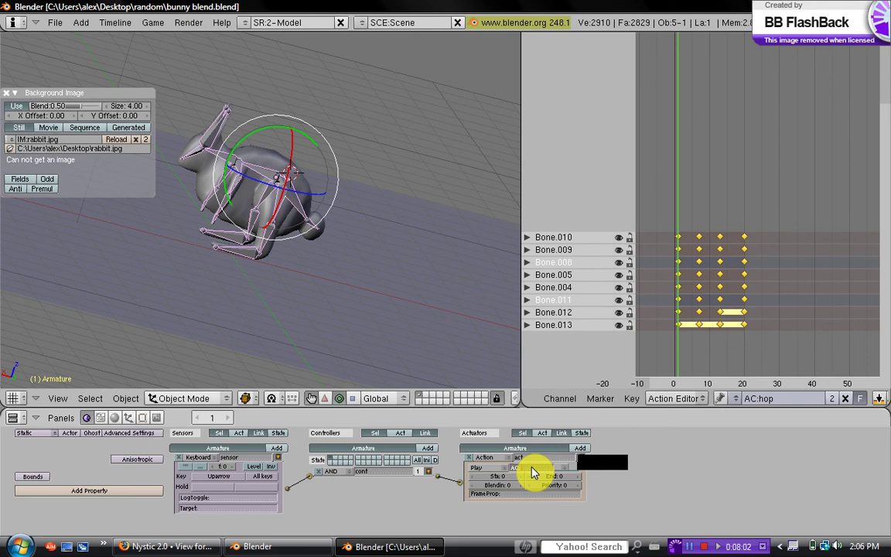
pyautogui.click(613, 483)
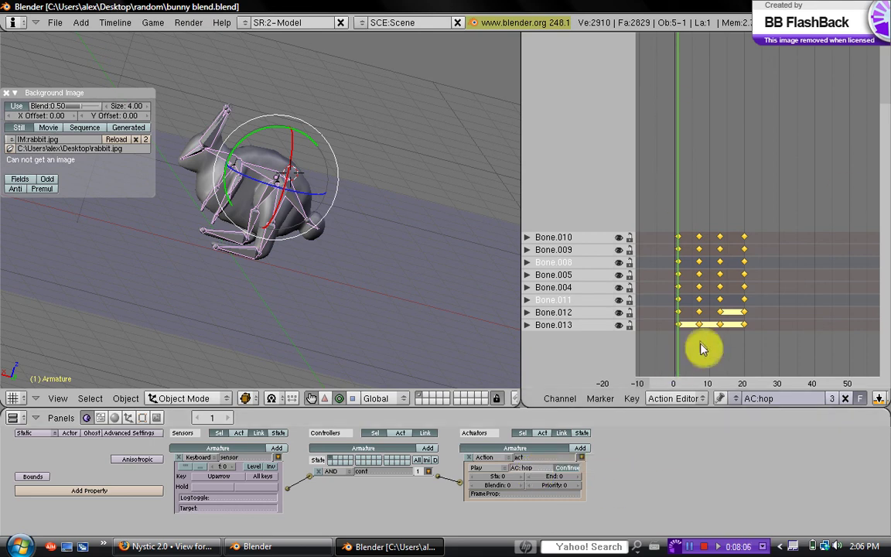
# Step: Set the Action actuator's end frame to 20 and its play type to Loop End
pyautogui.click(581, 477)
pyautogui.click(581, 477)
pyautogui.click(581, 477)
pyautogui.click(581, 476)
pyautogui.click(581, 476)
pyautogui.click(581, 476)
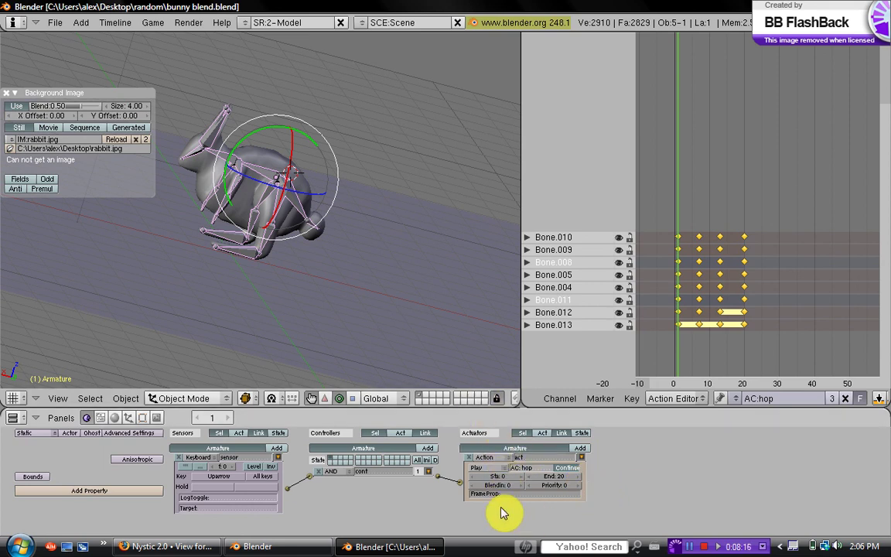
pyautogui.click(497, 471)
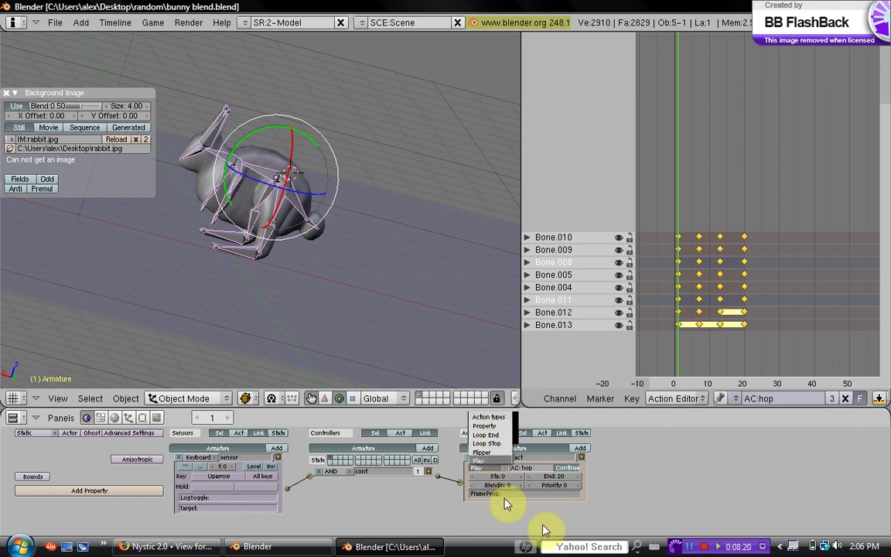
pyautogui.click(492, 443)
# Step: Run the game to test the looping hop with its assigned key, and exit back to the scene
pyautogui.moveTo(295, 326); pyautogui.dragTo(302, 203, button='middle')
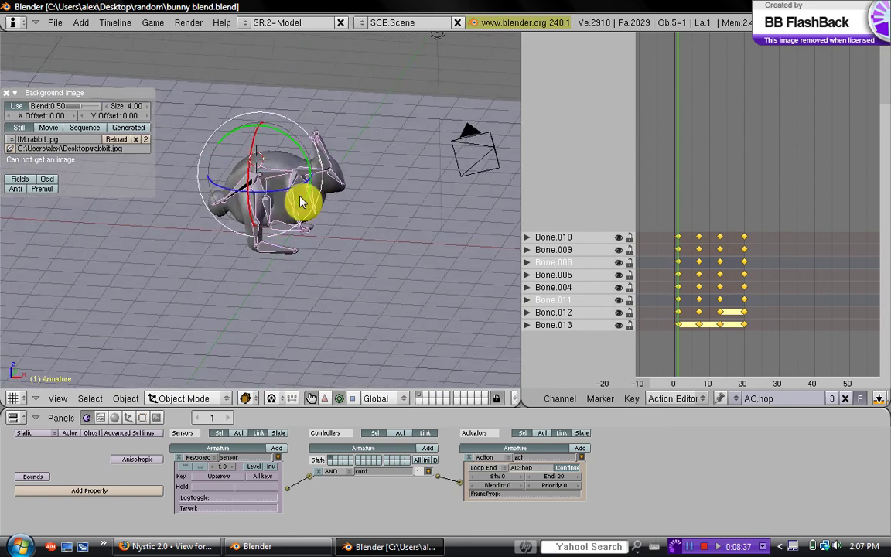
pyautogui.press('p')
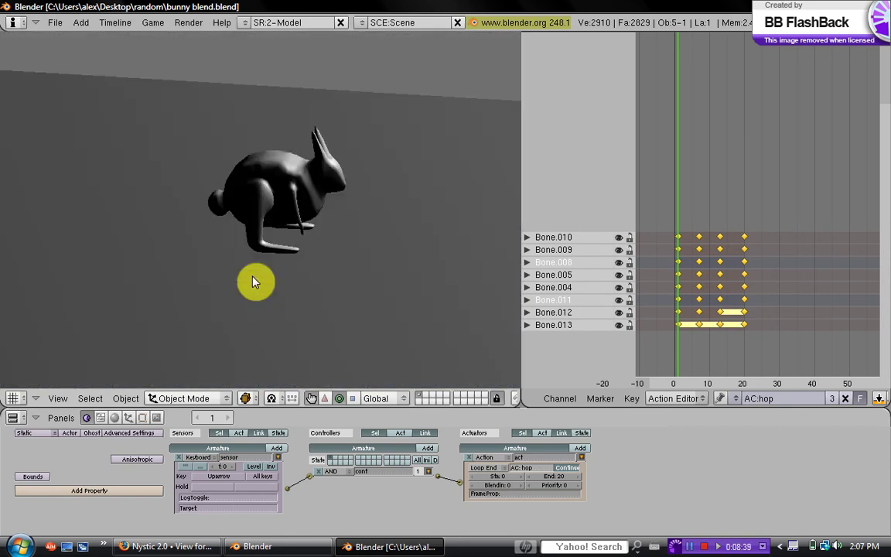
pyautogui.press('Up')
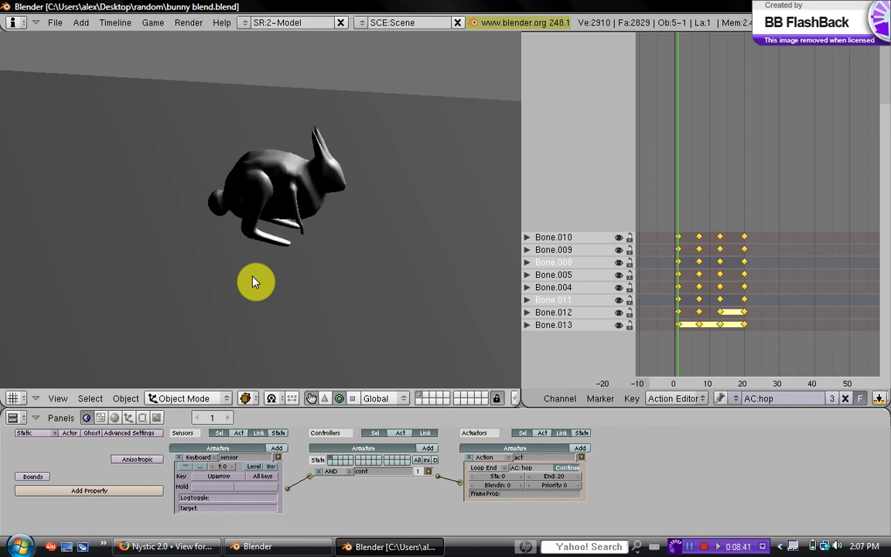
pyautogui.press('Up')
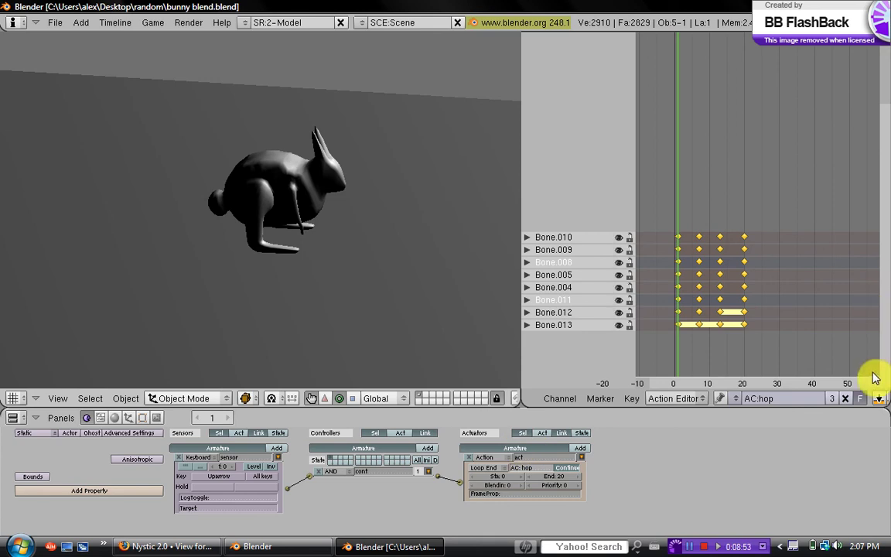
pyautogui.press('Escape')
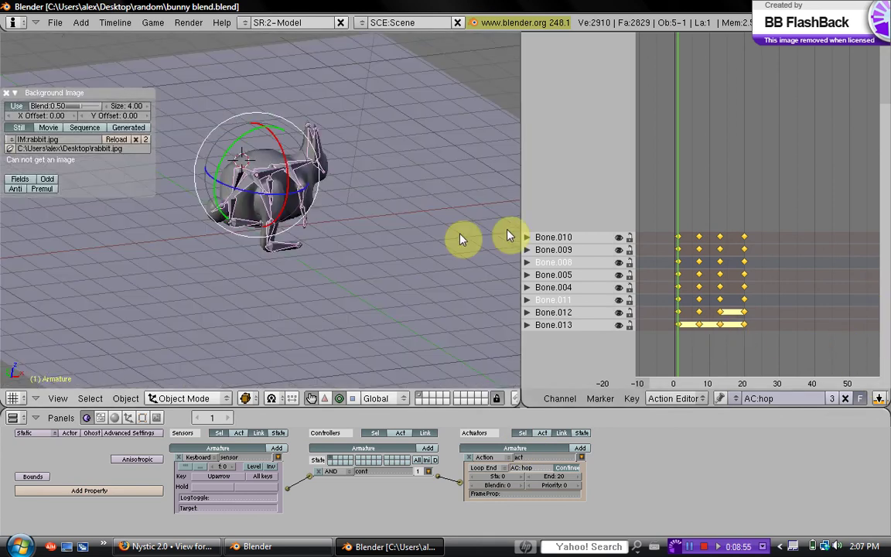
# Step: Enlarge the logic area, add a second sensor, AND controller and Motion actuator to the armature, and link them together
pyautogui.moveTo(462, 238); pyautogui.dragTo(342, 235, button='middle')
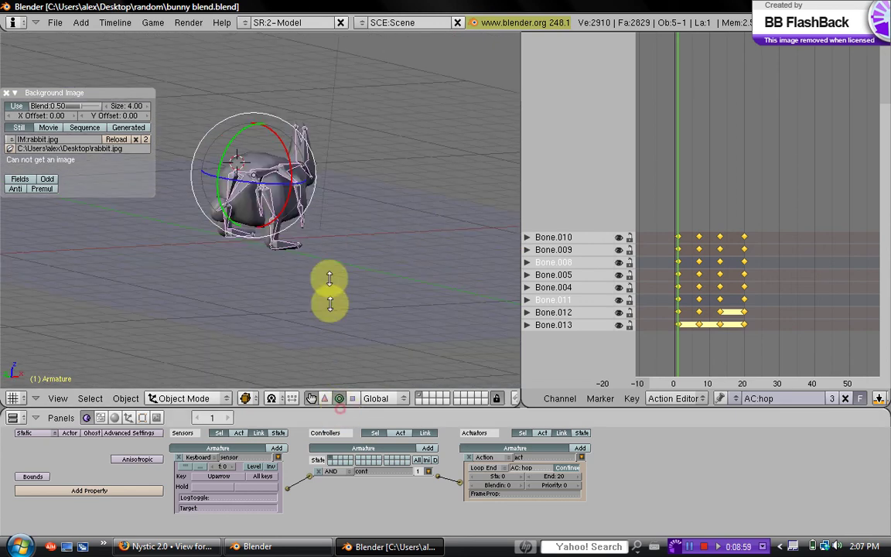
pyautogui.moveTo(329, 302); pyautogui.dragTo(331, 280)
pyautogui.click(277, 384)
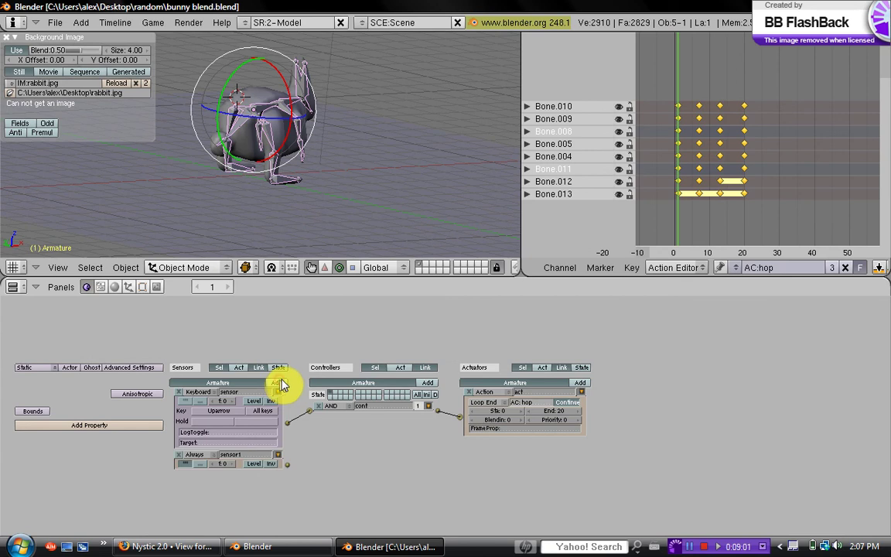
pyautogui.click(424, 384)
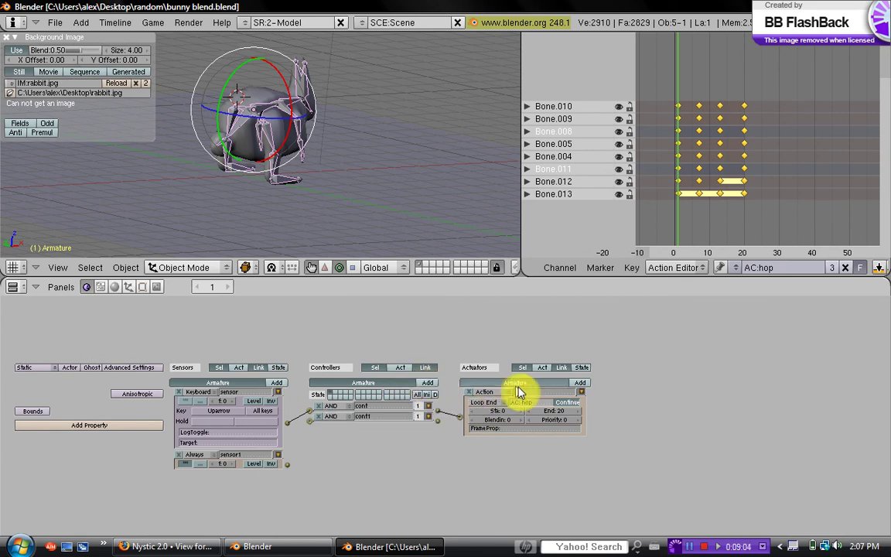
pyautogui.click(579, 383)
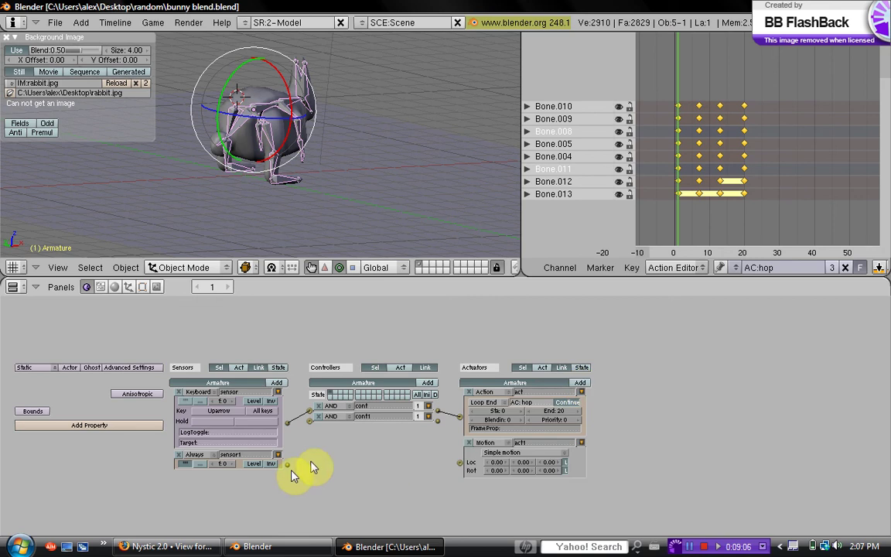
pyautogui.moveTo(288, 465); pyautogui.dragTo(309, 421)
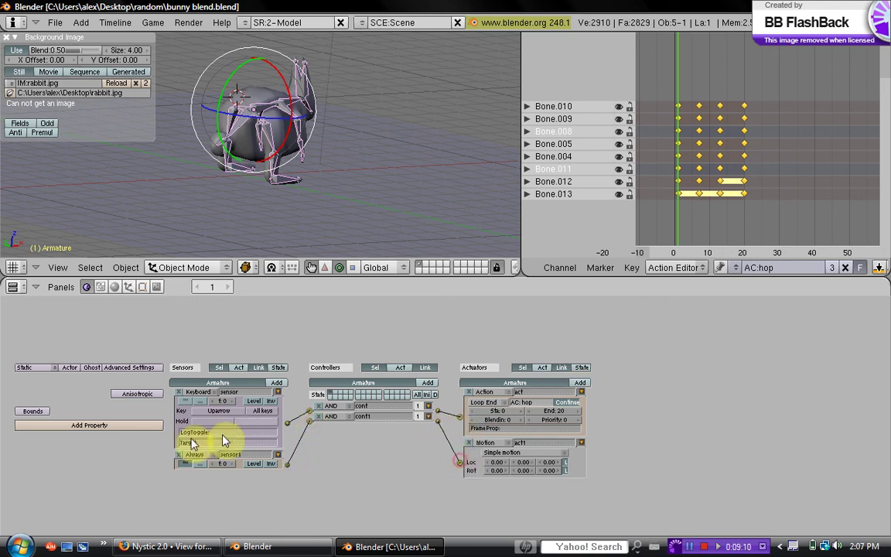
# Step: Change the second sensor to a Keyboard sensor triggered by Uparrow
pyautogui.click(195, 453)
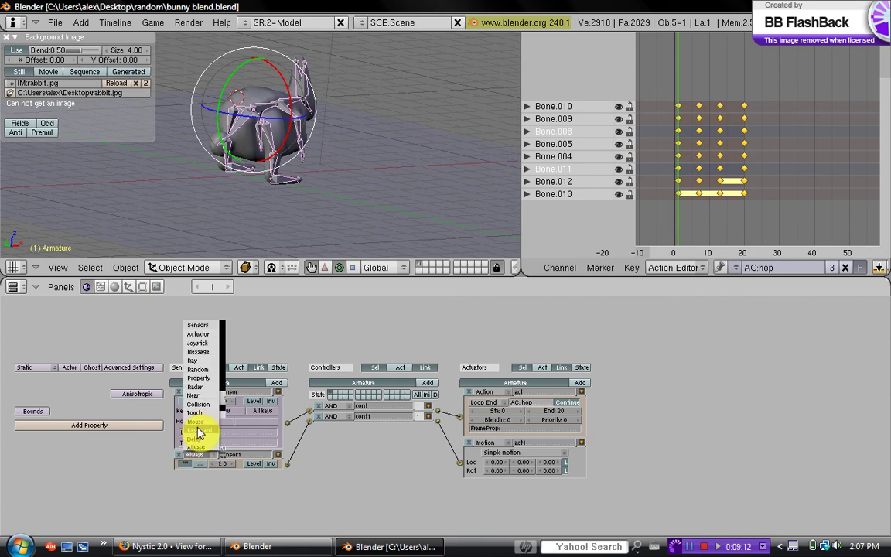
pyautogui.click(199, 431)
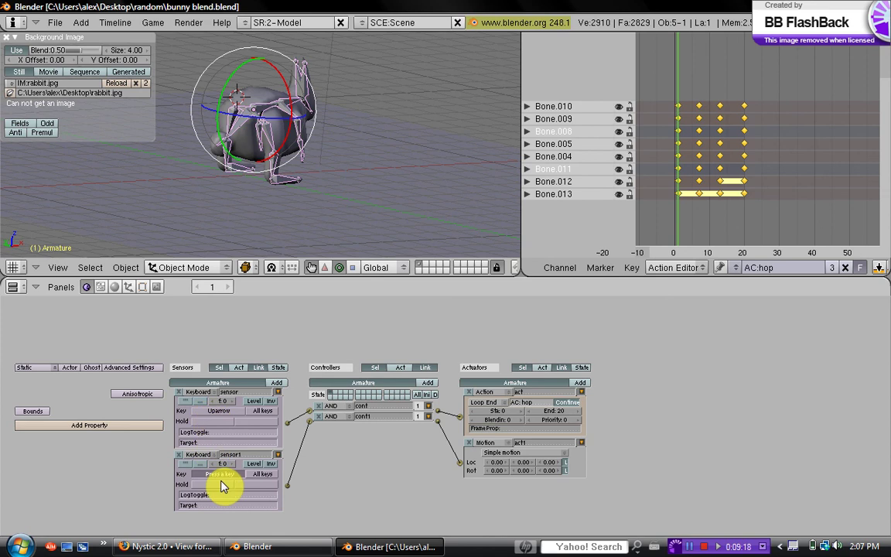
pyautogui.press('Up')
# Step: Try an X location value of 0.10 in the Motion actuator and test the rabbit's movement in the game
pyautogui.click(506, 463)
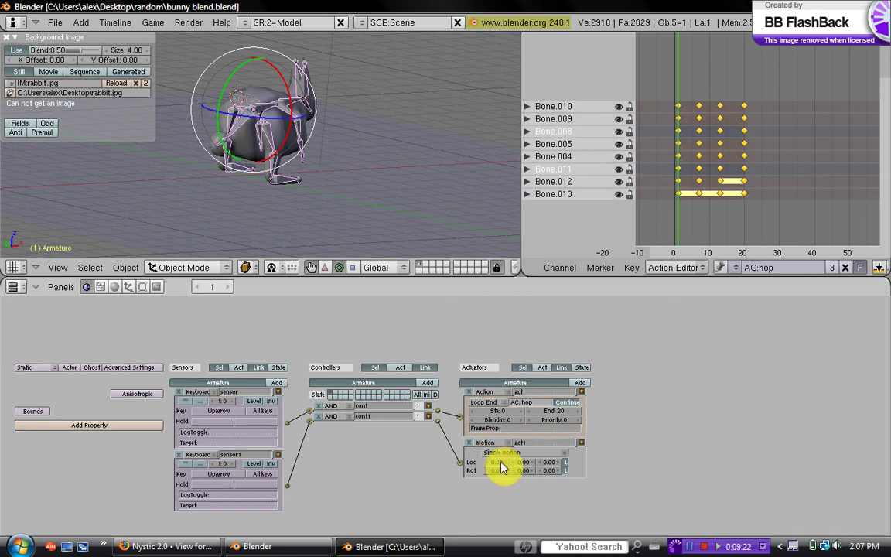
pyautogui.moveTo(360, 240); pyautogui.dragTo(386, 174, button='middle')
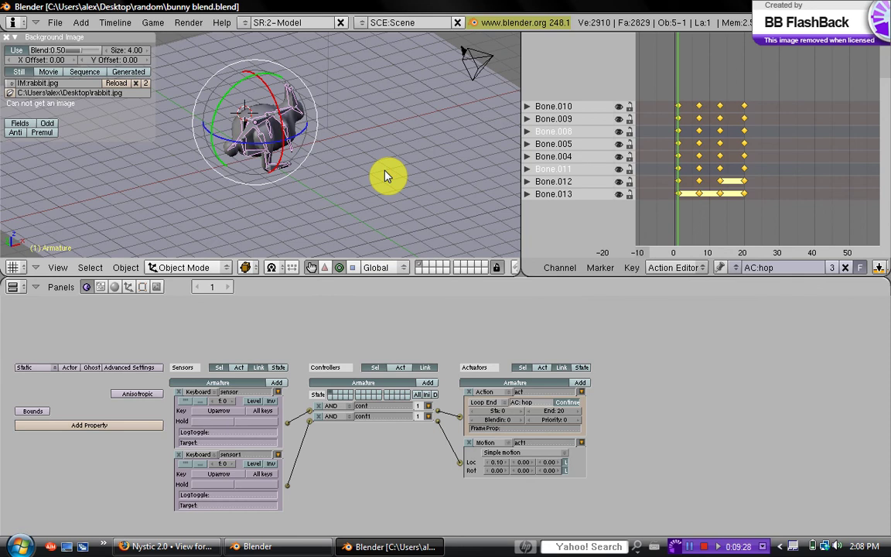
pyautogui.press('p')
pyautogui.press('Up')
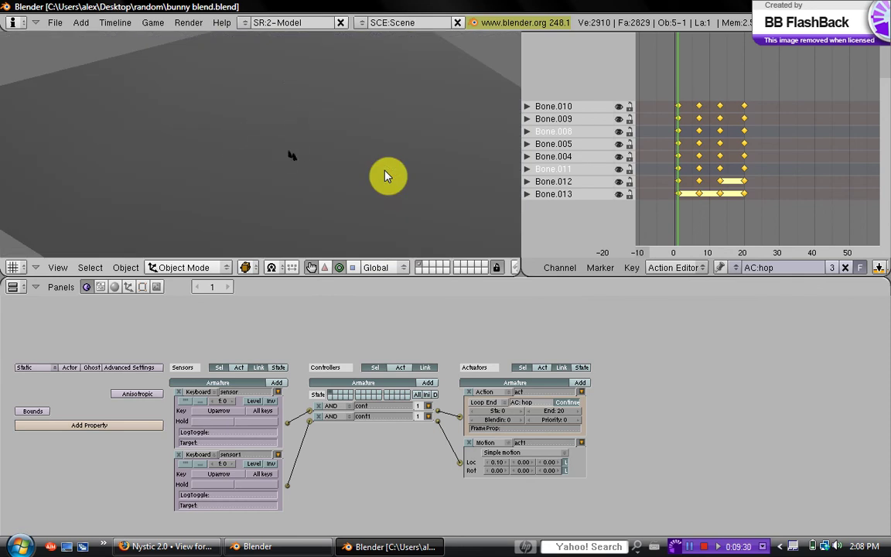
pyautogui.press('Escape')
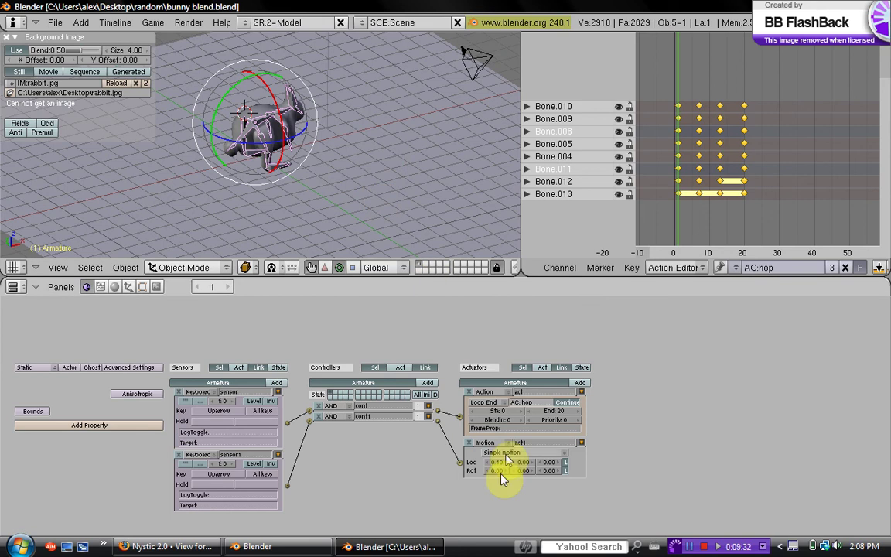
# Step: Try the Motion actuator with X location 0.00 and Y location 0.10, testing the rabbit's movement in the game
pyautogui.moveTo(369, 232); pyautogui.dragTo(462, 414, button='middle')
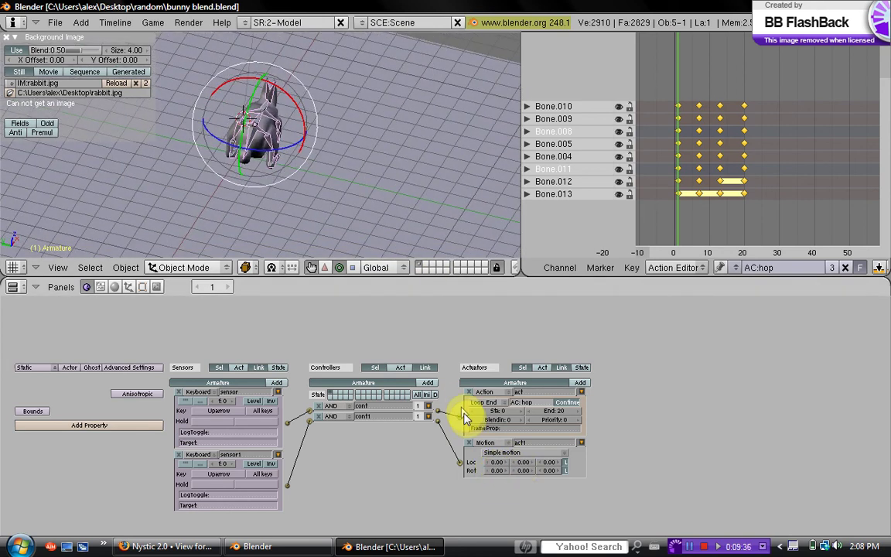
pyautogui.click(533, 462)
pyautogui.moveTo(348, 180); pyautogui.dragTo(357, 205, button='middle')
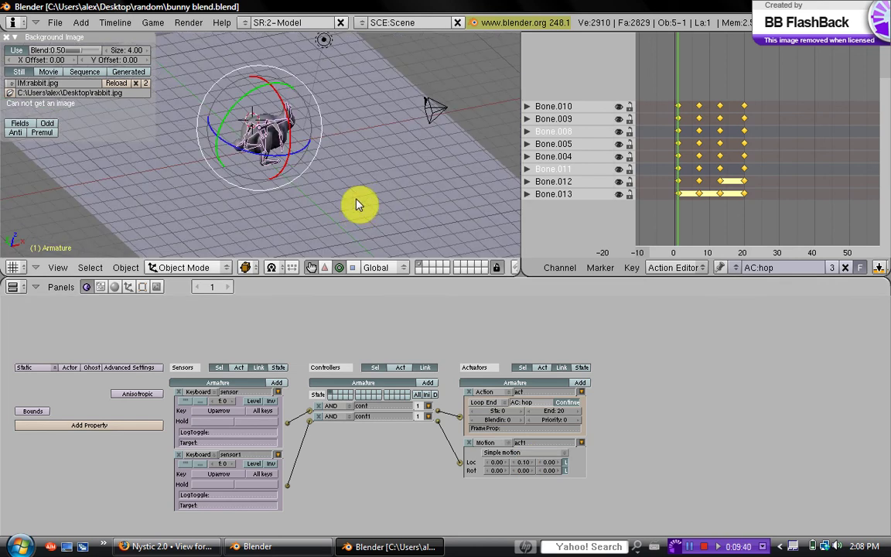
pyautogui.press('p')
pyautogui.press('Up')
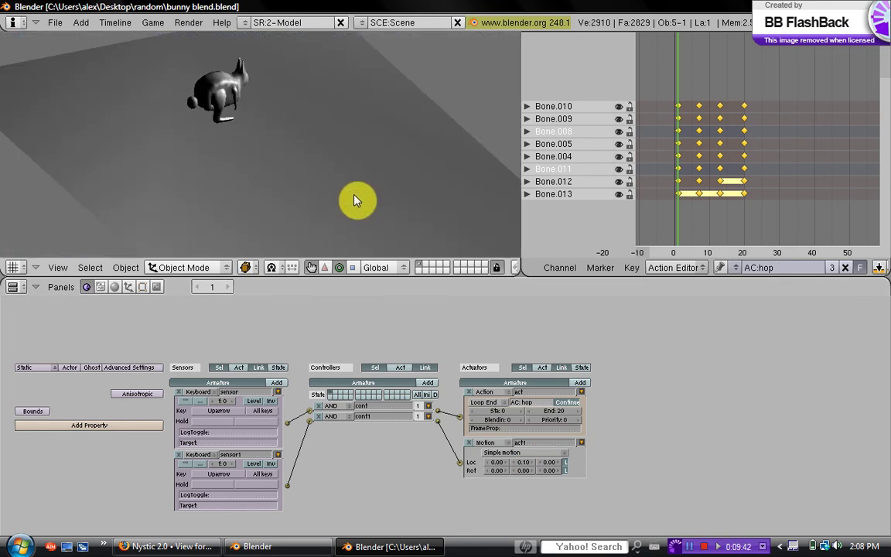
pyautogui.press('Escape')
# Step: Set the Motion actuator's Z location to 0.10 and Y location to 0.00, and test the hop and movement in the game
pyautogui.click(562, 463)
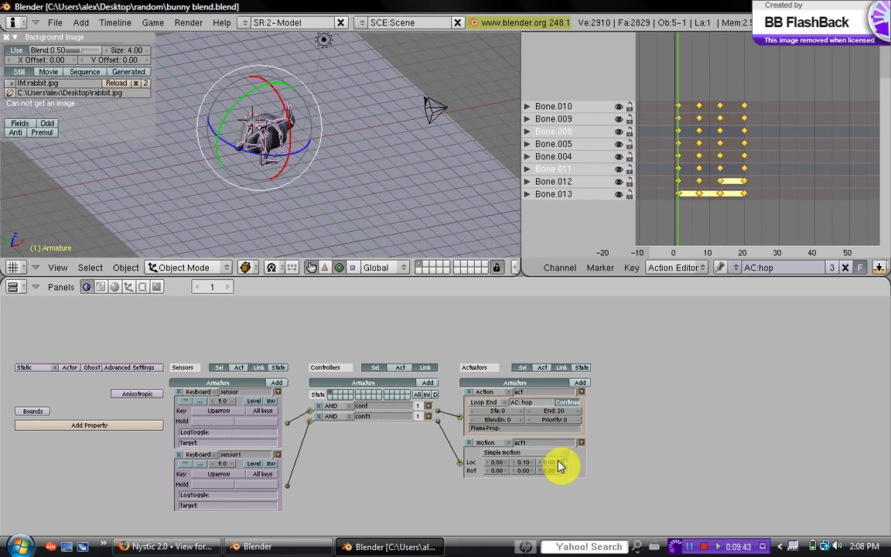
pyautogui.click(513, 463)
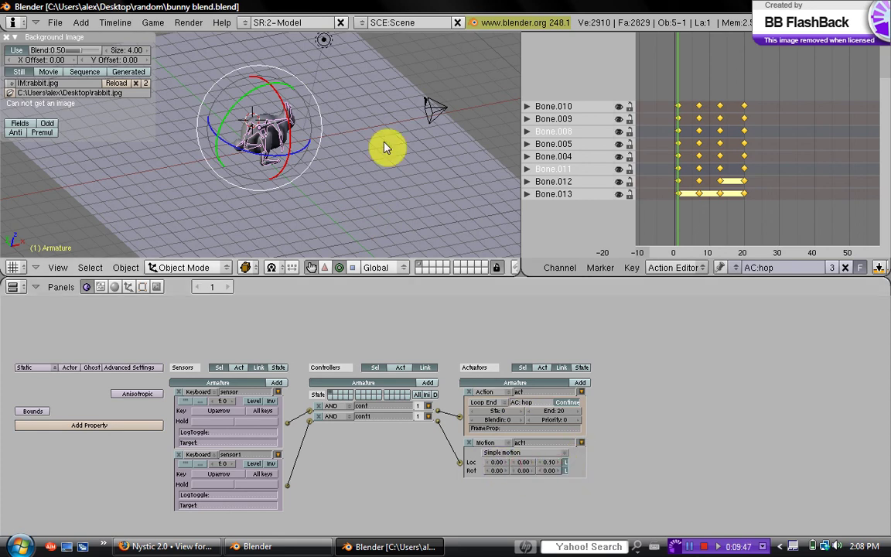
pyautogui.press('p')
pyautogui.press('Up')
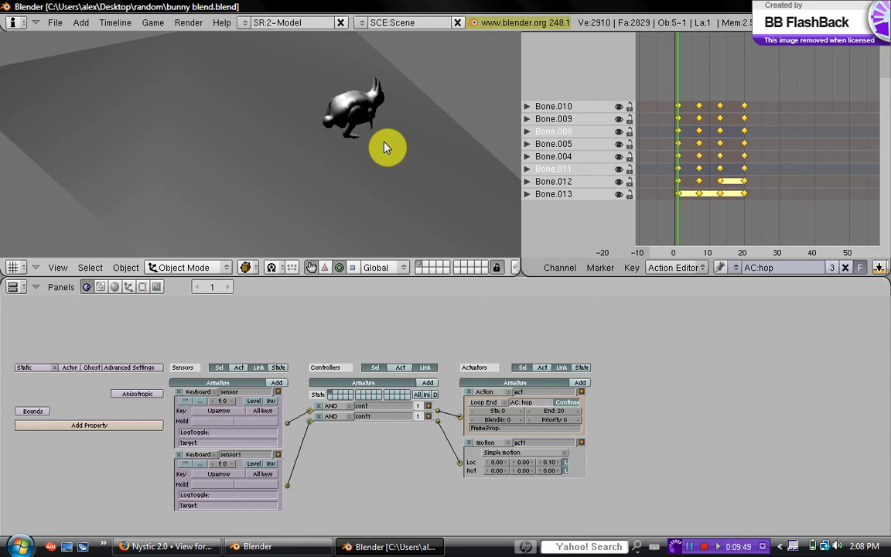
pyautogui.press('Up')
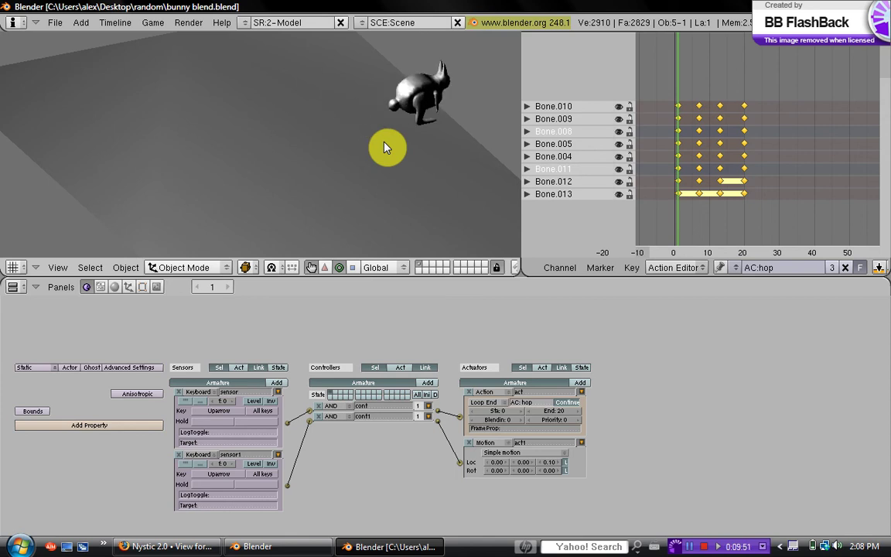
# Step: End the running game test, select the ground plane, and run the game again to check the rabbit's forward hop across it
pyautogui.press('Escape')
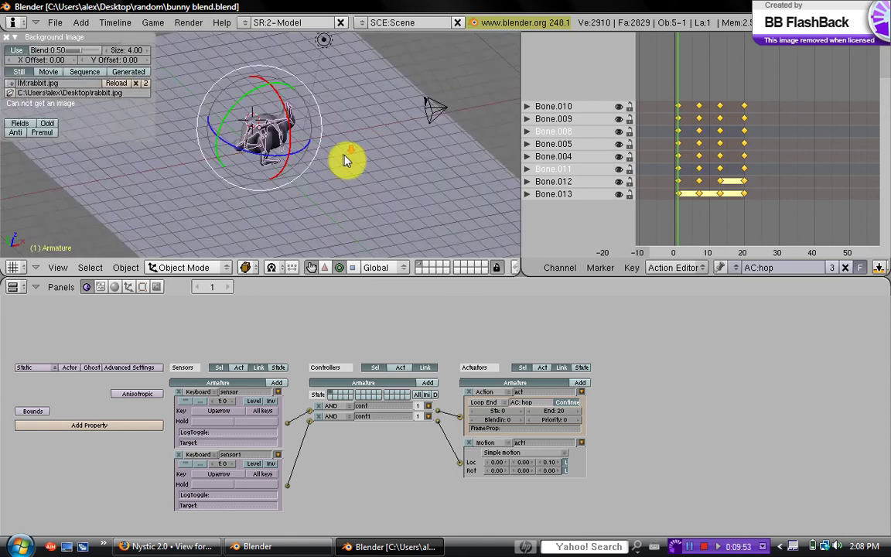
pyautogui.moveTo(342, 159); pyautogui.dragTo(374, 207, button='middle')
pyautogui.rightClick(370, 209)
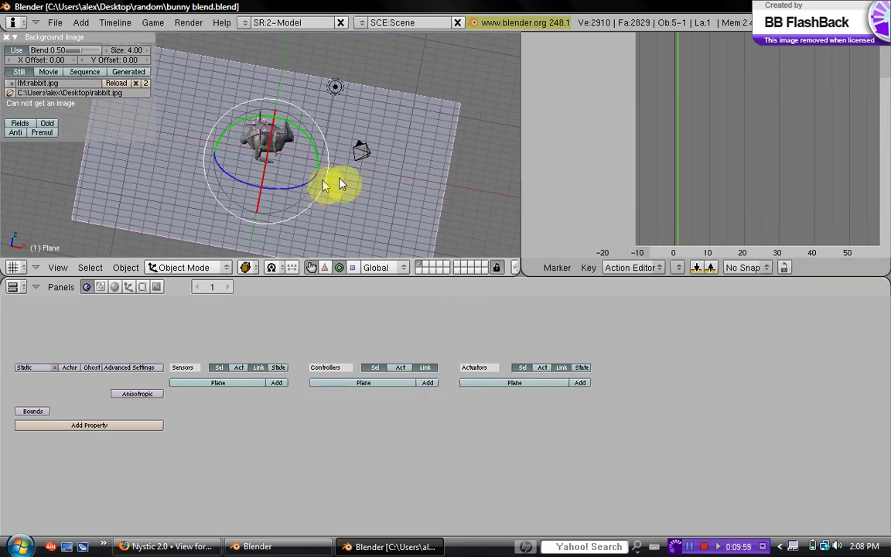
pyautogui.moveTo(211, 198); pyautogui.dragTo(264, 241, button='middle')
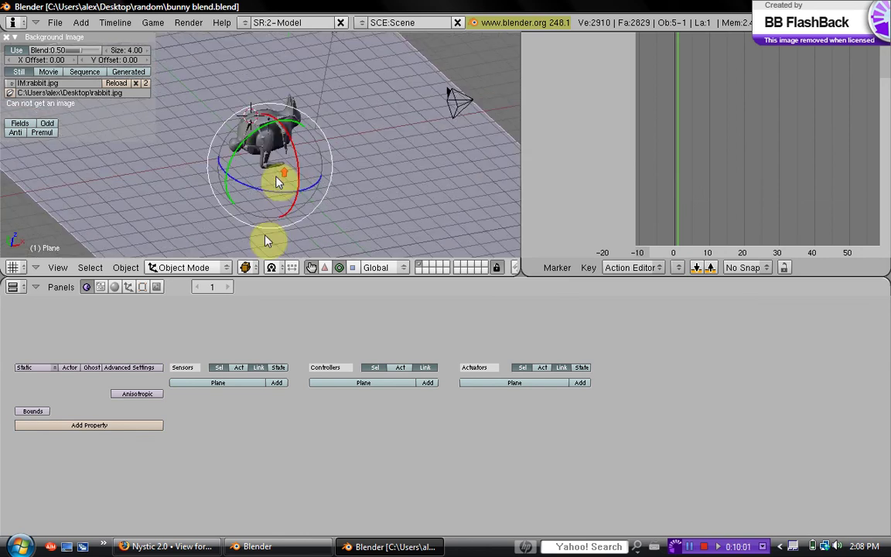
pyautogui.moveTo(355, 175); pyautogui.dragTo(318, 186, button='middle')
pyautogui.scroll(2, 317, 186)
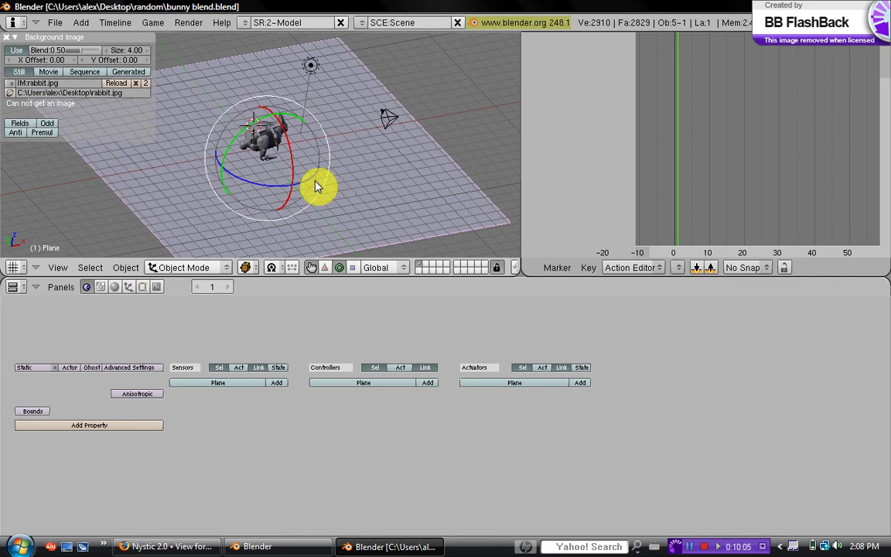
pyautogui.press('p')
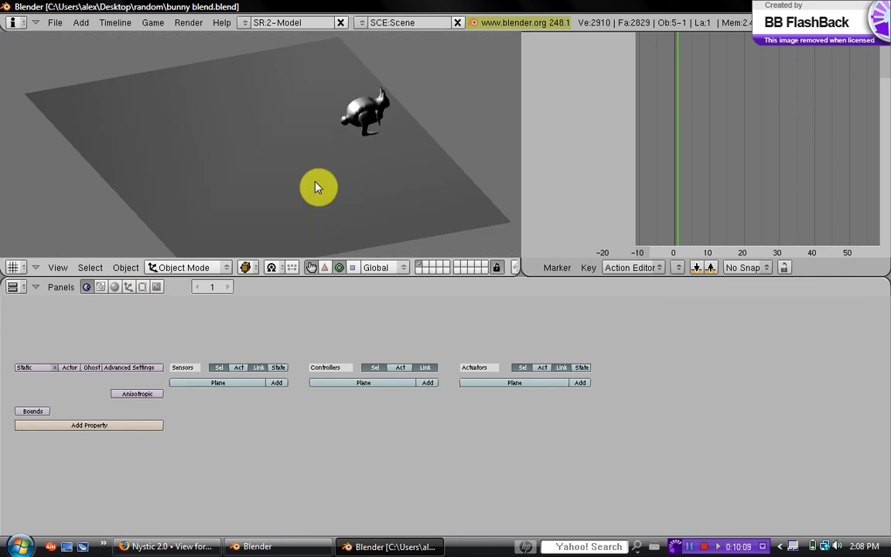
pyautogui.press('Escape')
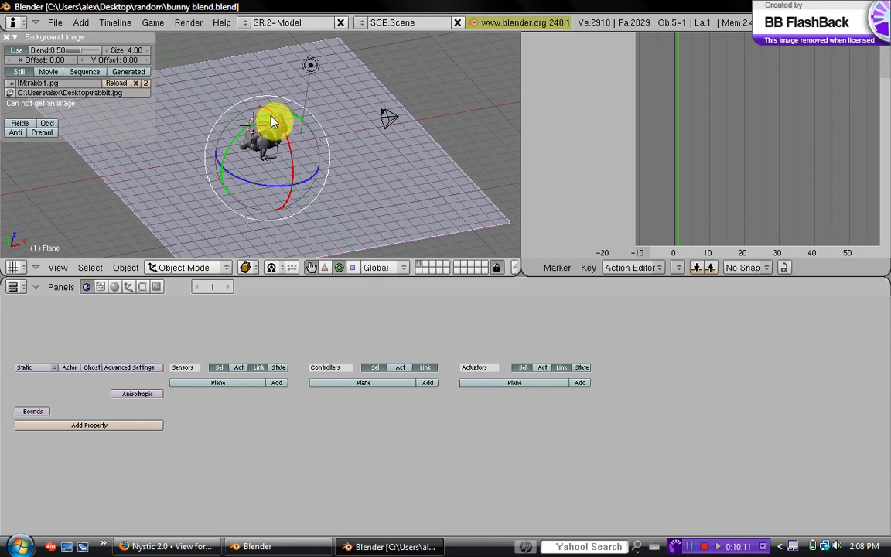